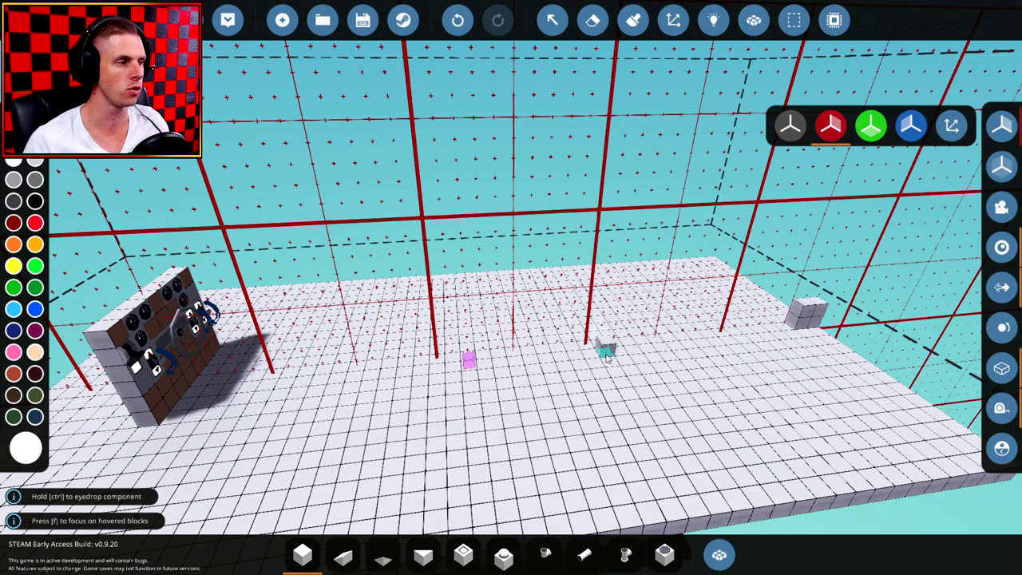
Search the component inventory for "pro" and attach a small propeller to the blocks at the platform's far end
scroll(607, 357, down, 2)
click(719, 554)
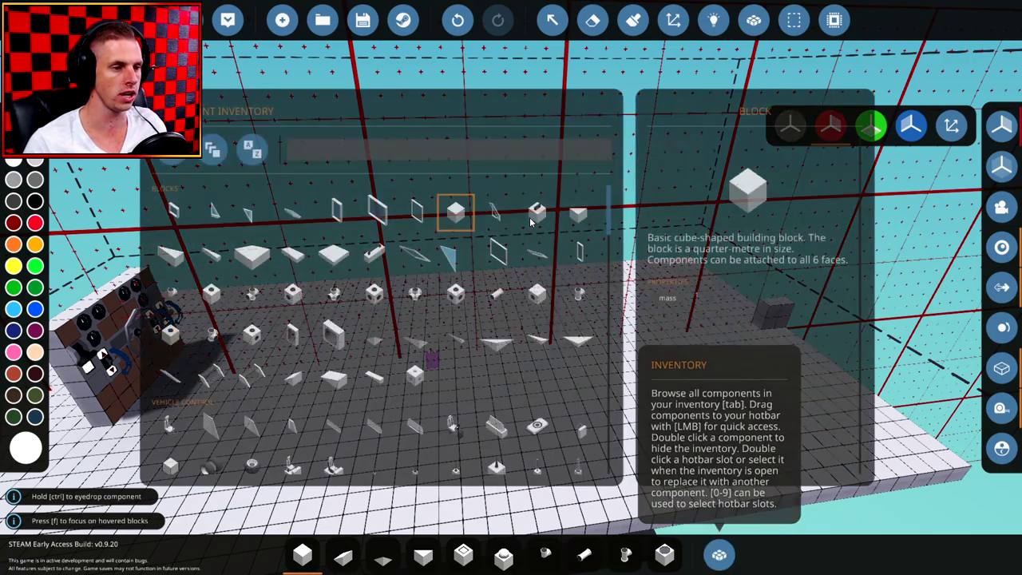
text(pro)
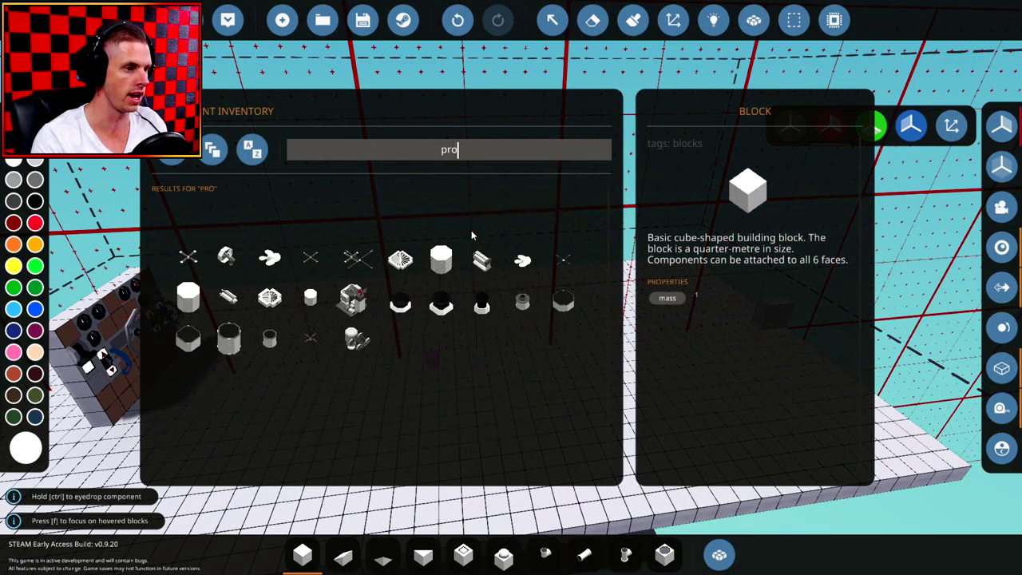
click(373, 252)
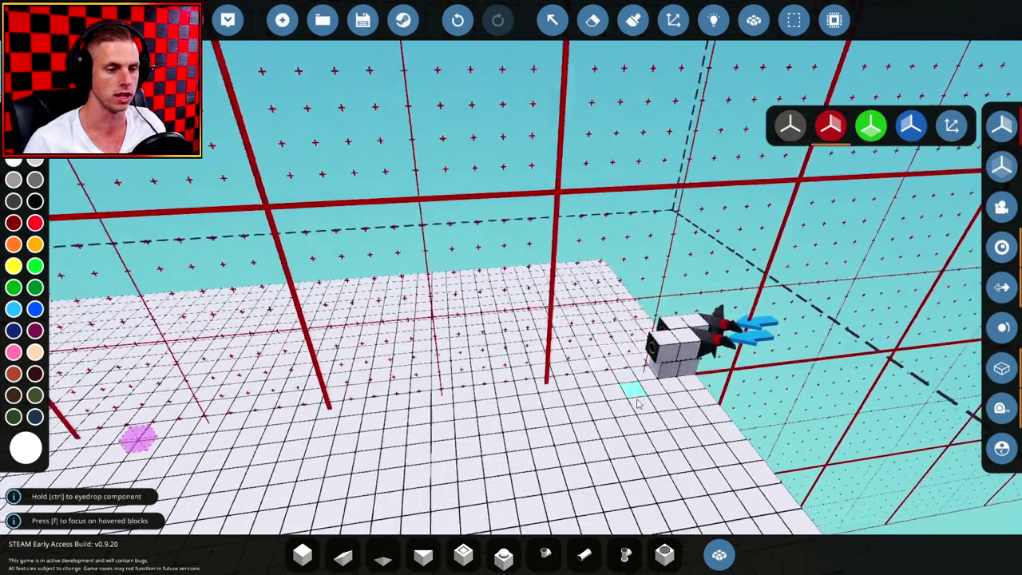
Find the gearbox in the component inventory and place two gearboxes in line with the propeller
click(719, 554)
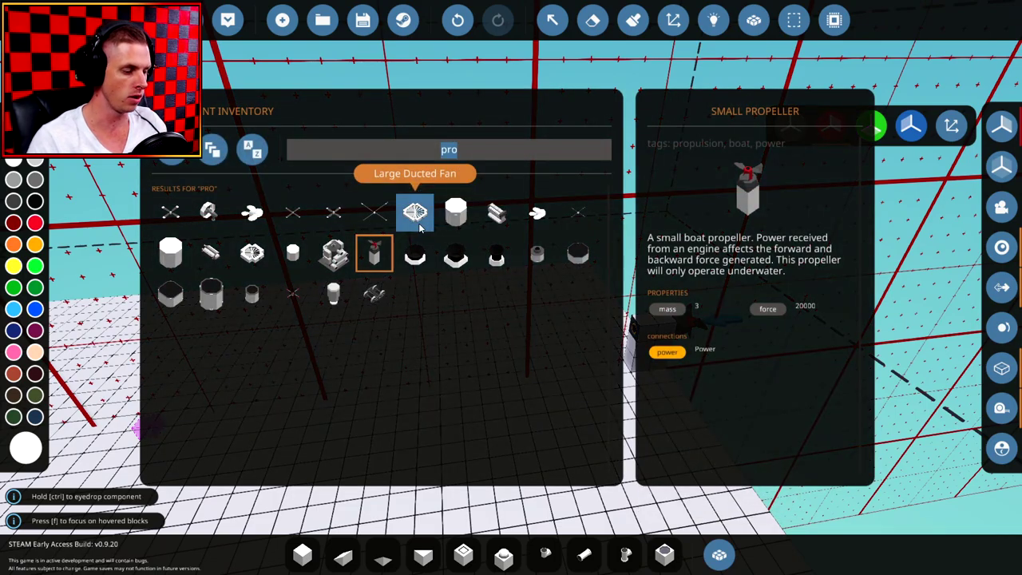
key(BackSpace)
text(gear)
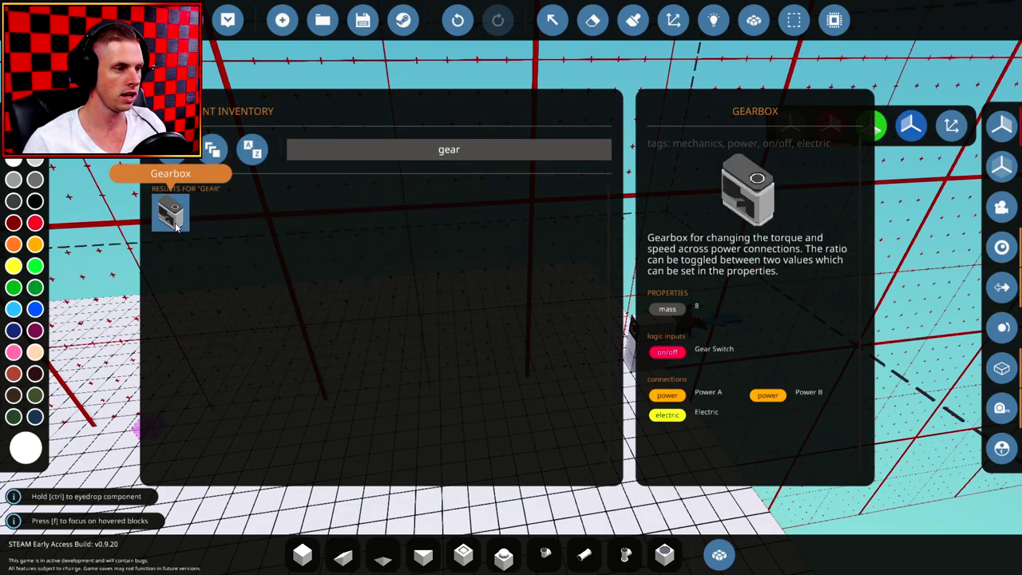
click(172, 214)
click(628, 336)
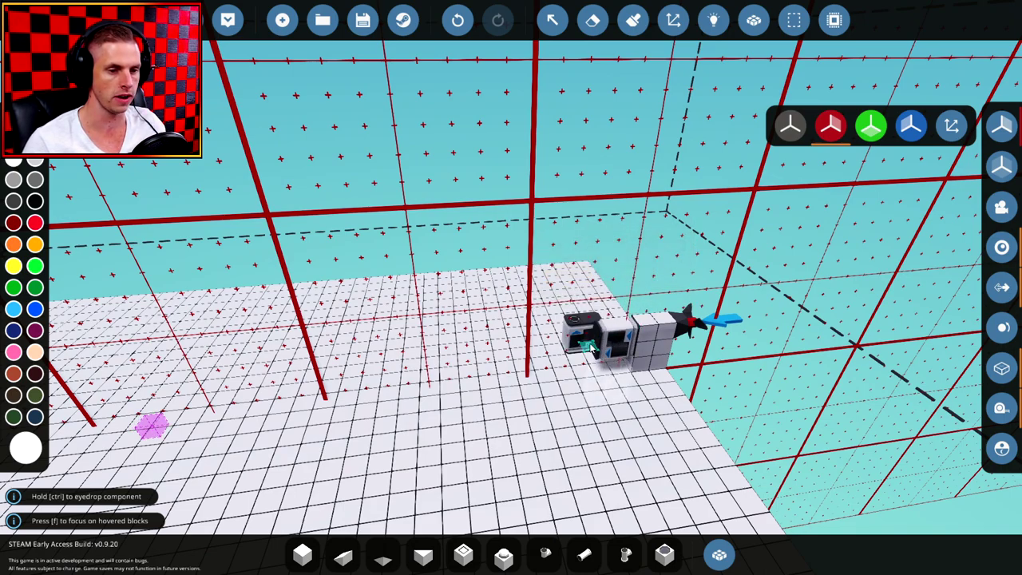
click(599, 343)
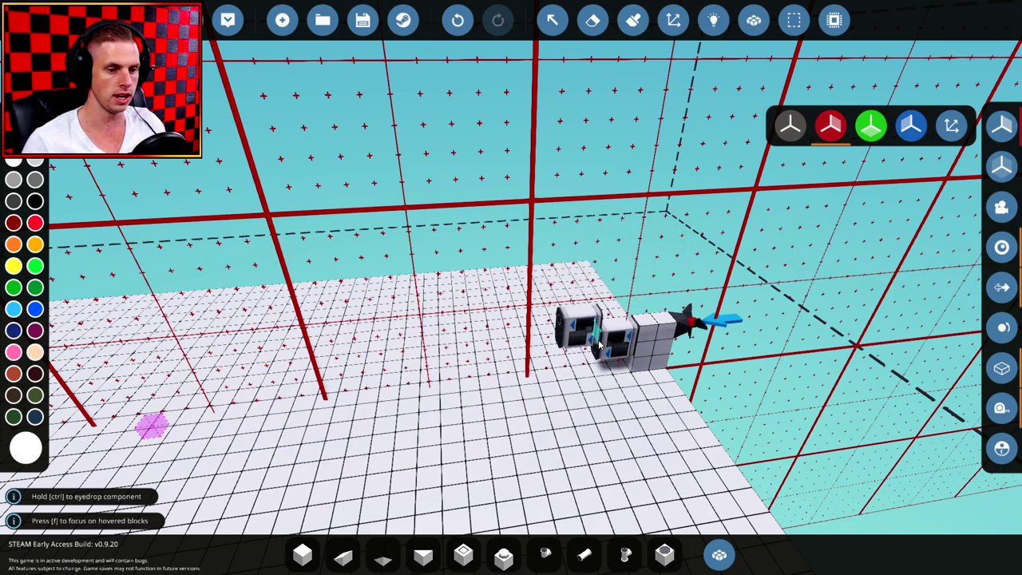
Open the gear ratio properties of the two inline gearboxes with the Select tool
click(553, 23)
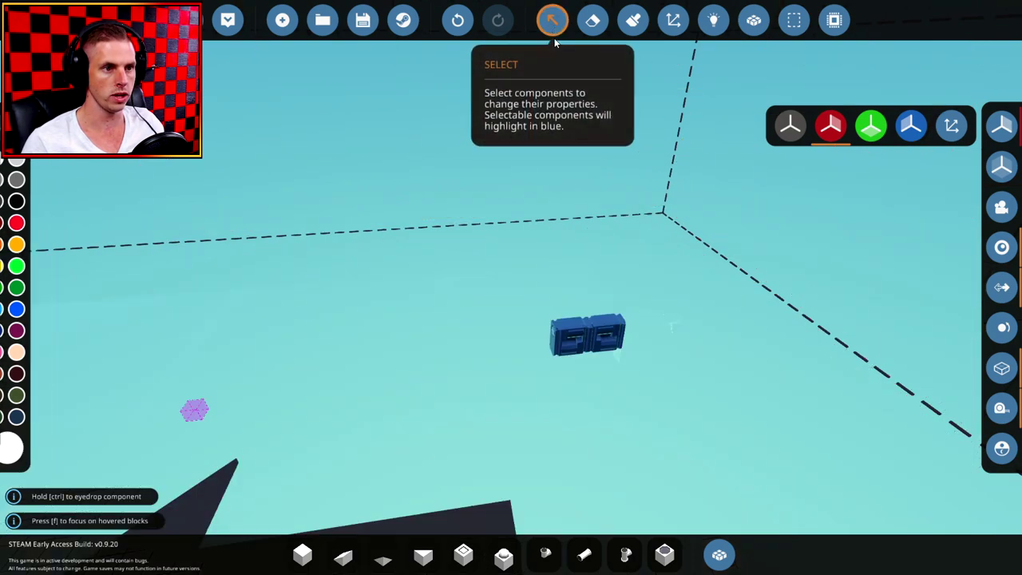
click(607, 334)
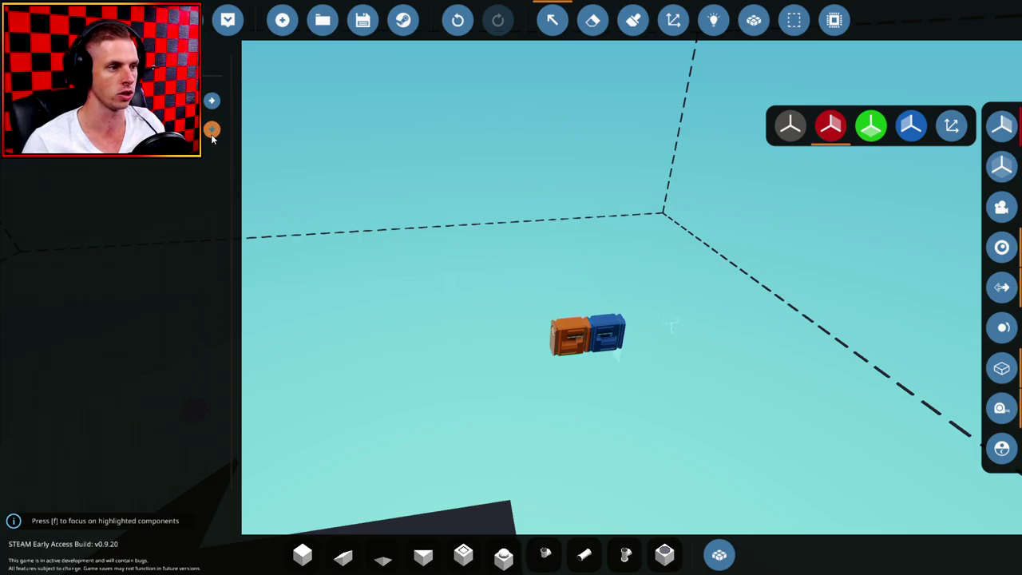
click(552, 20)
key(s)
key(a)
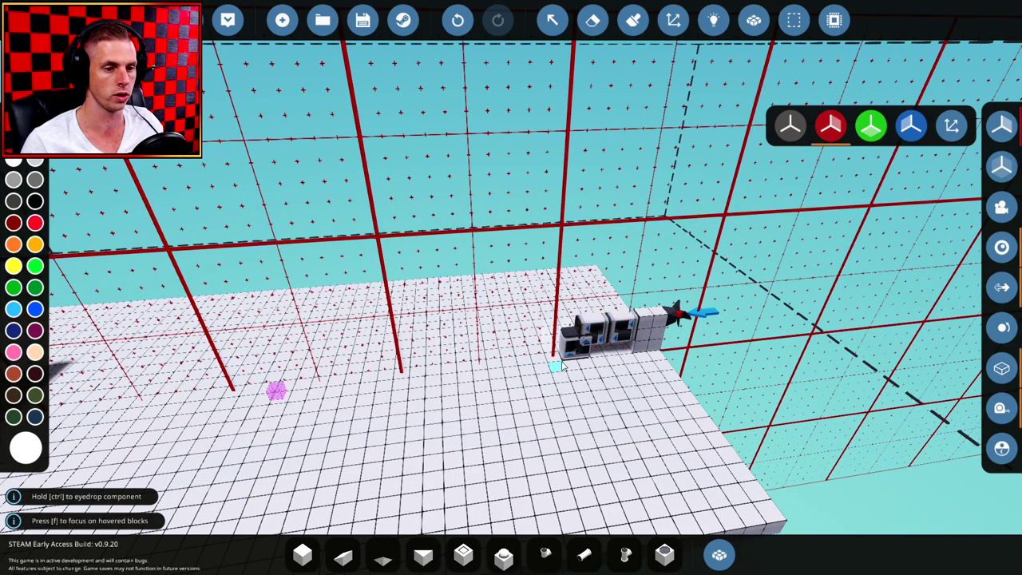
Search the component inventory for "mot" and attach a Medium Electric Motor to the free end of the gearboxes
right_drag(561, 373, 561, 423)
key(w)
key(s)
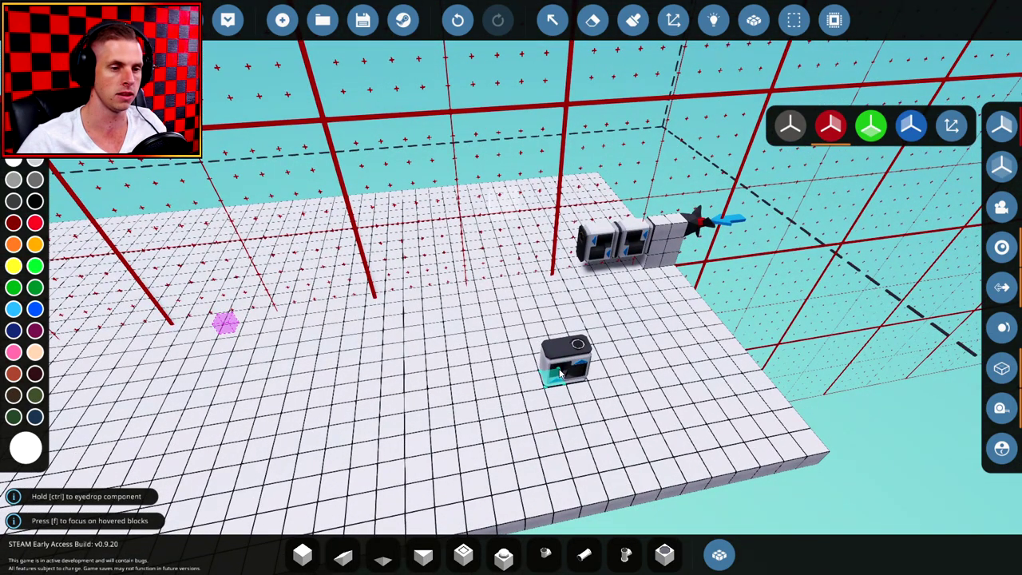
right_drag(603, 339, 601, 361)
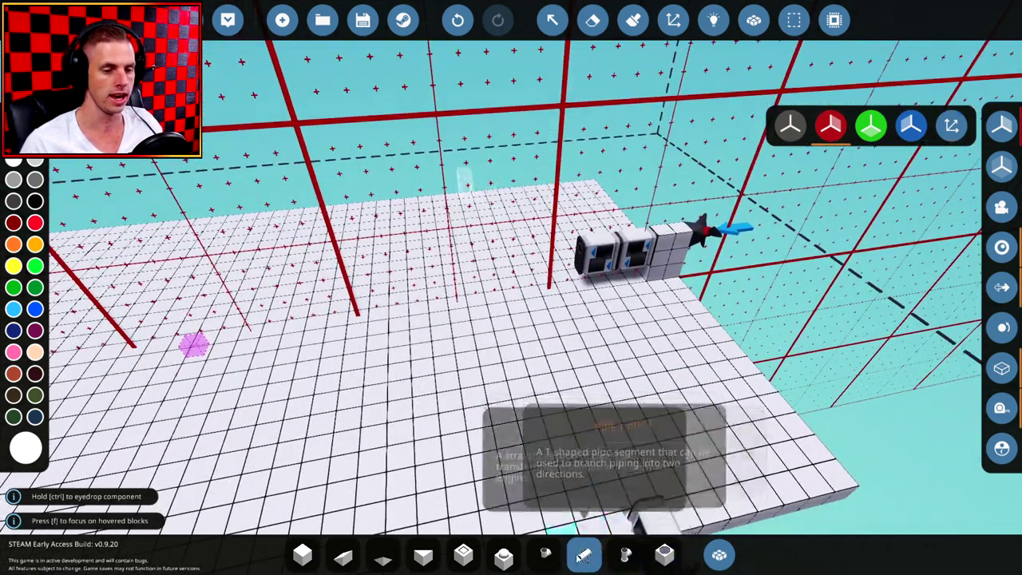
click(718, 554)
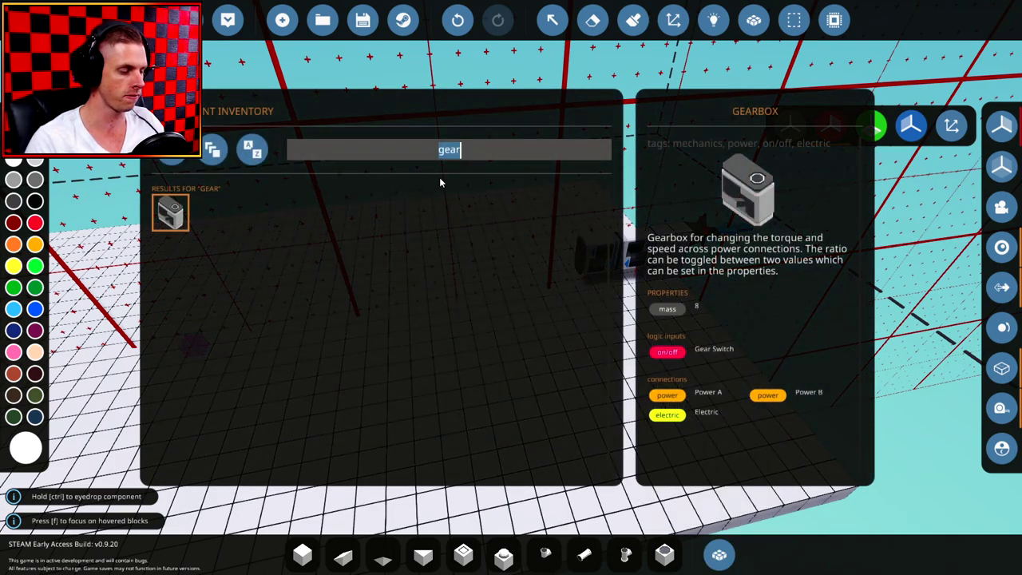
text(mot)
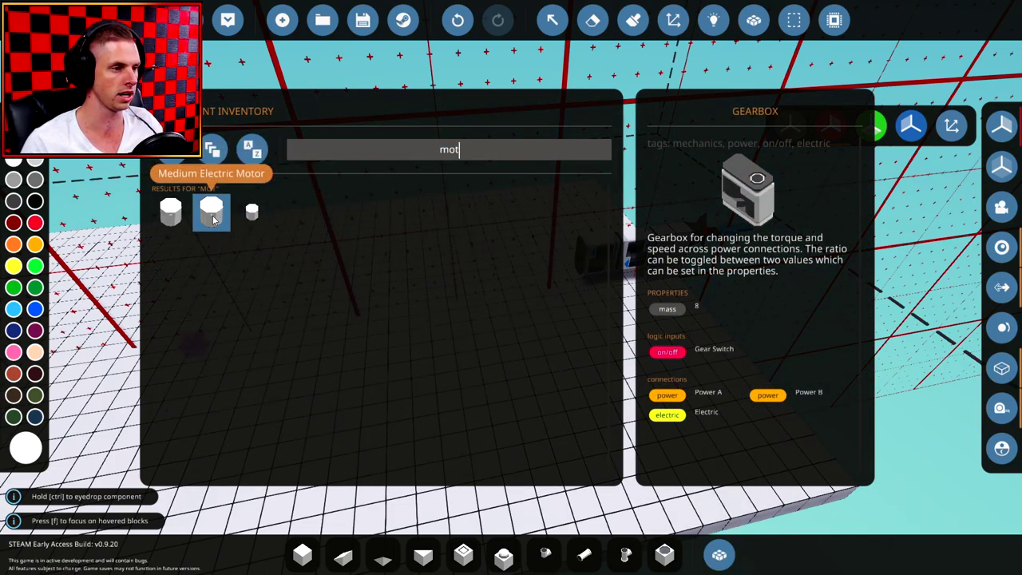
click(211, 214)
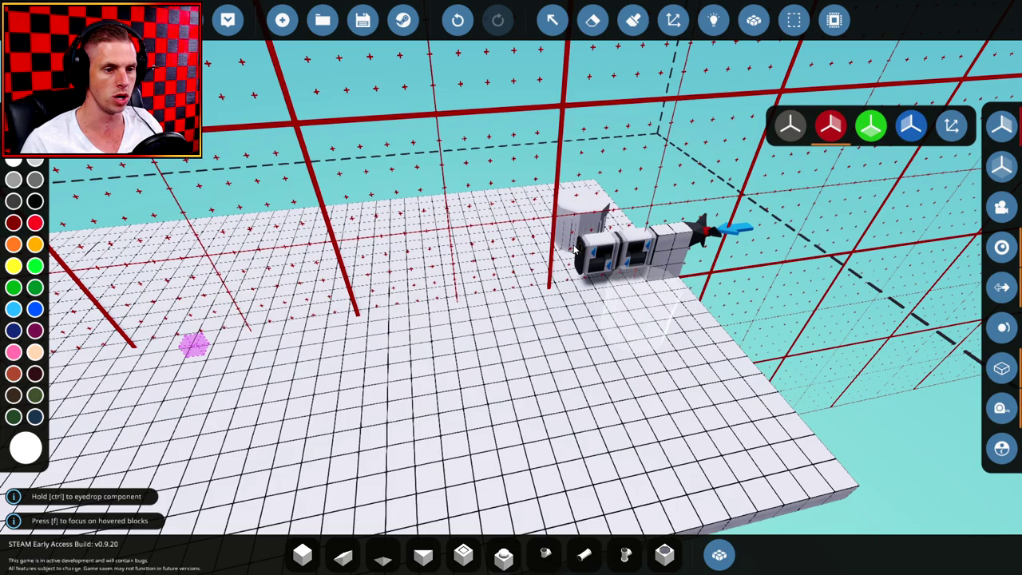
click(581, 248)
Search the component inventory for "bat" and place two Electric Battery Medium components, one on each side of the propeller drive
key(d)
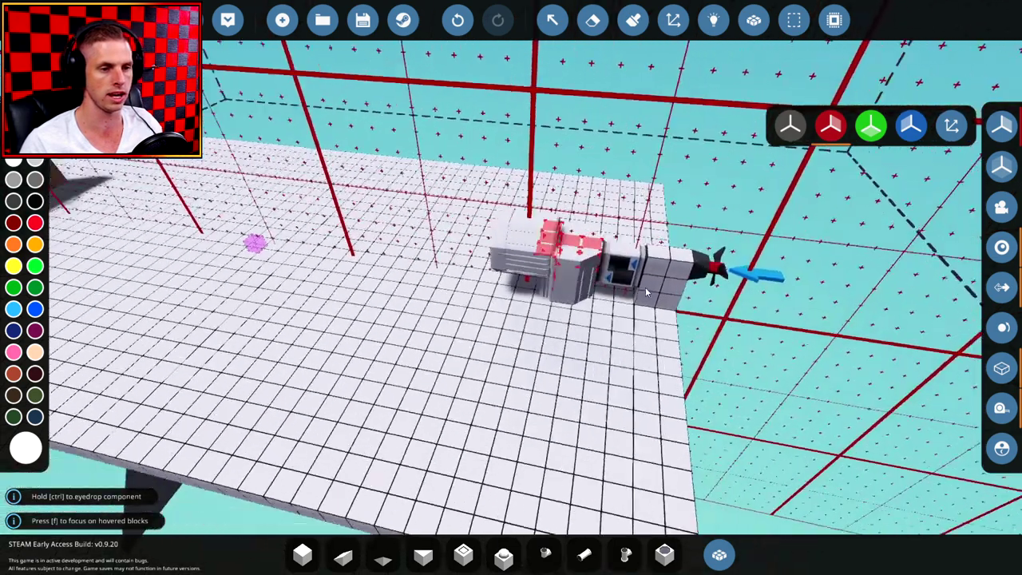
right_drag(537, 297, 555, 306)
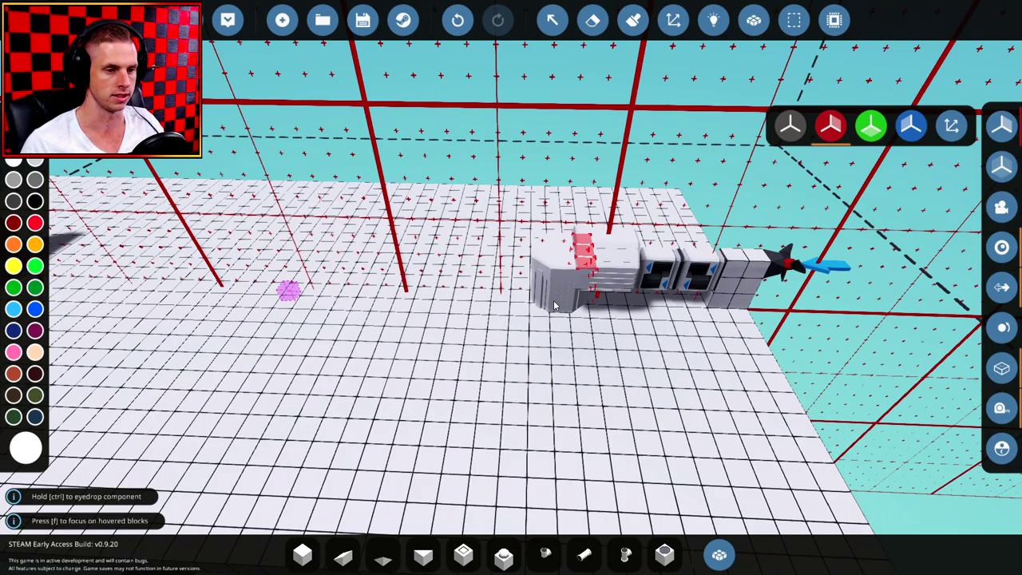
key(a)
key(s)
key(d)
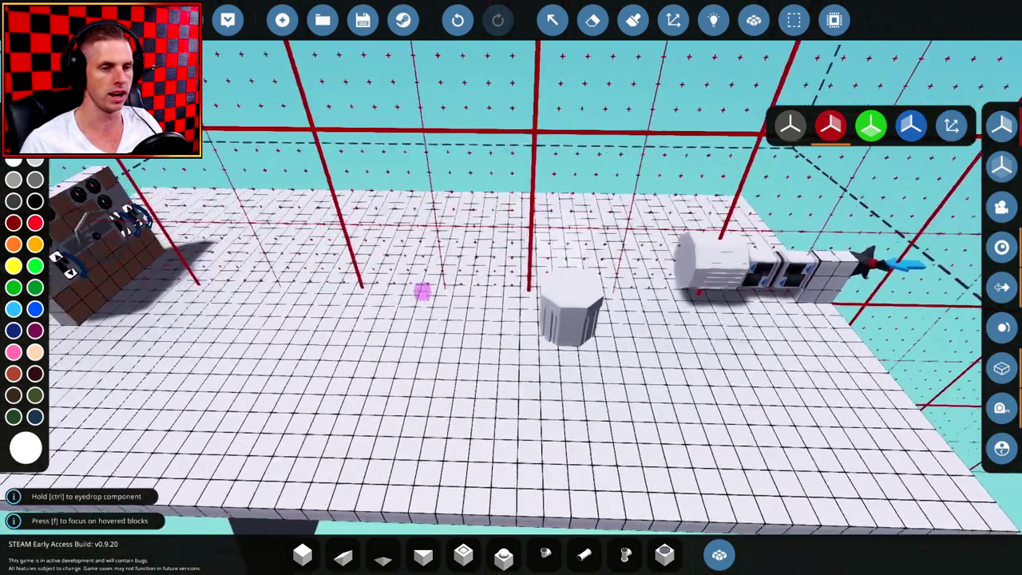
right_drag(561, 311, 603, 339)
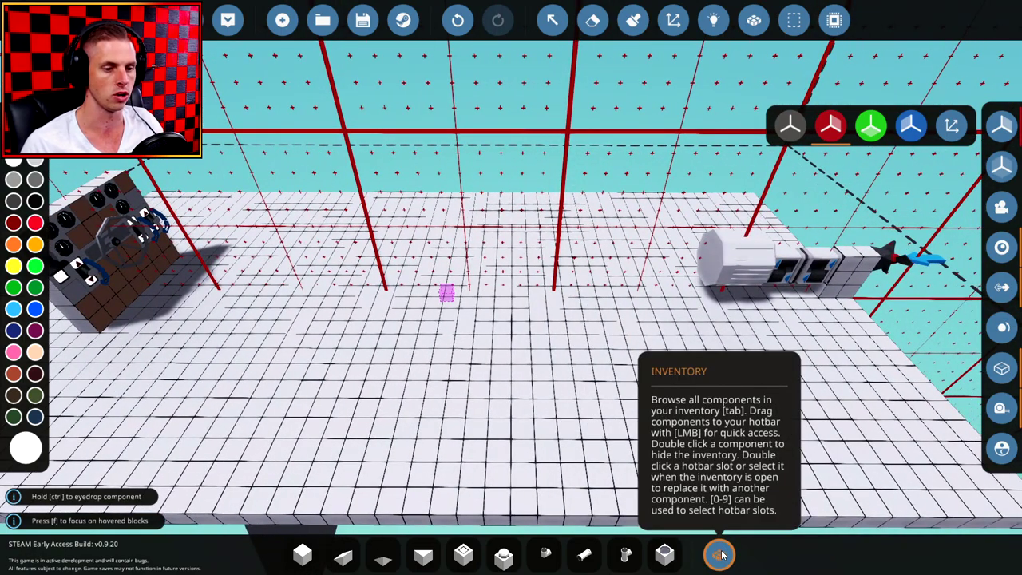
key(Tab)
text(bat)
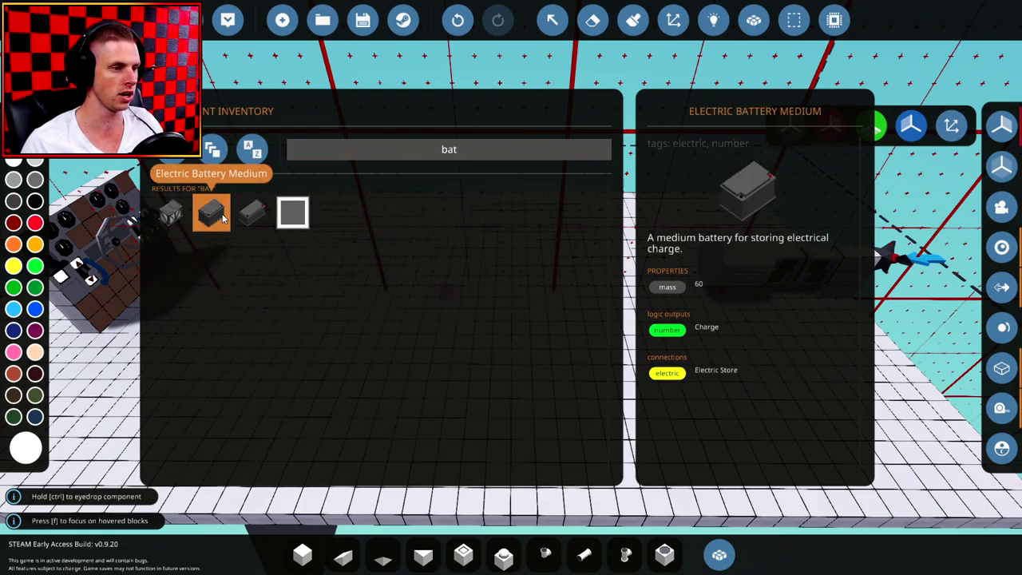
click(233, 211)
key(d)
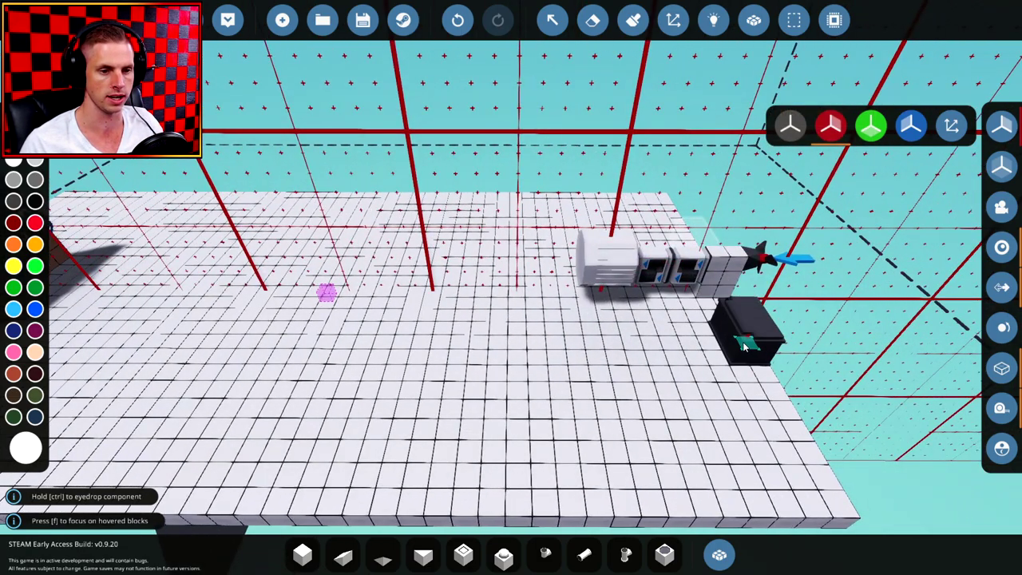
click(757, 370)
key(a)
key(a)
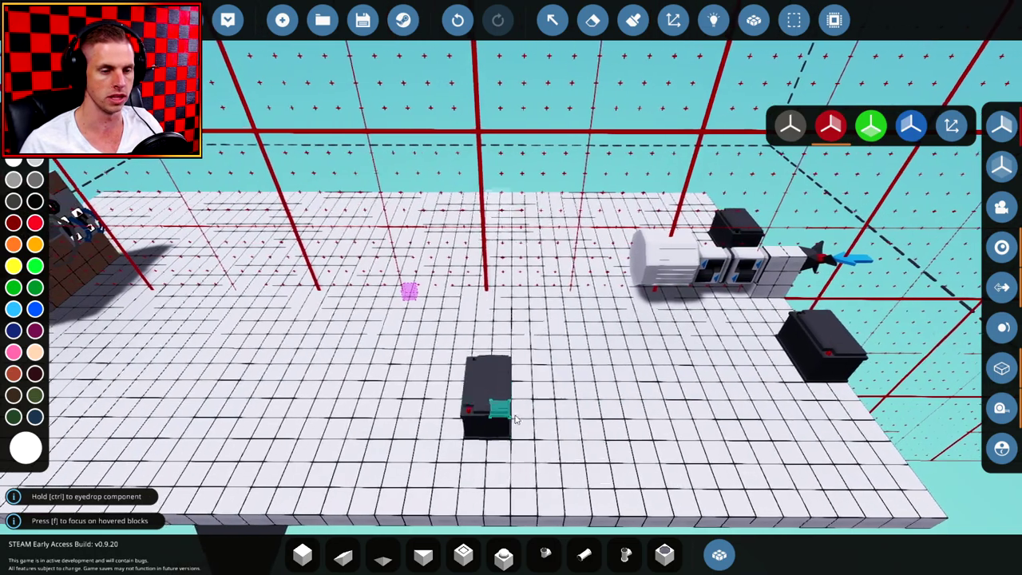
Place a red Medium Engine near the middle of the platform, turned so its pipe ports face the control panel
click(718, 554)
key(BackSpace)
text(en)
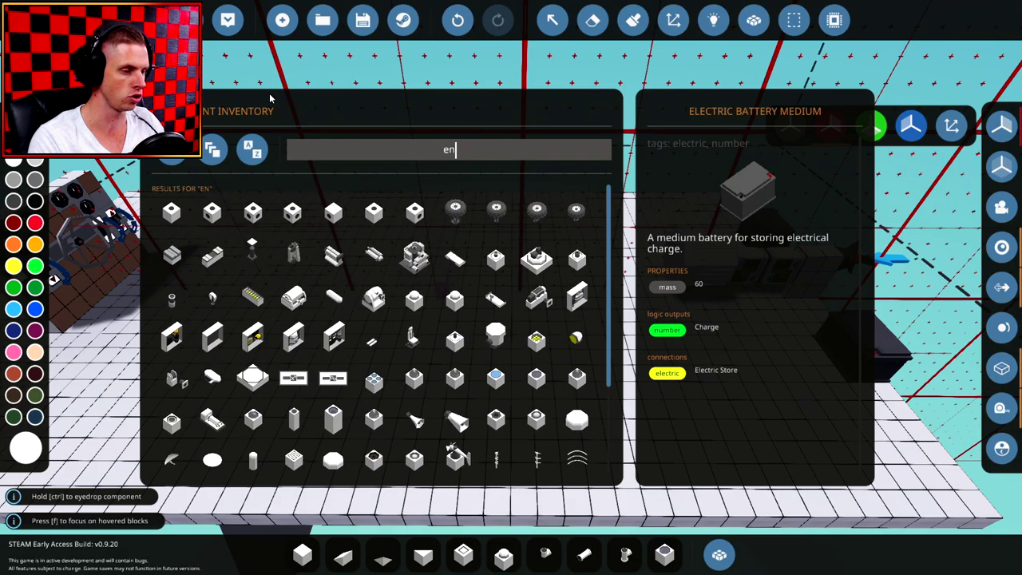
click(371, 258)
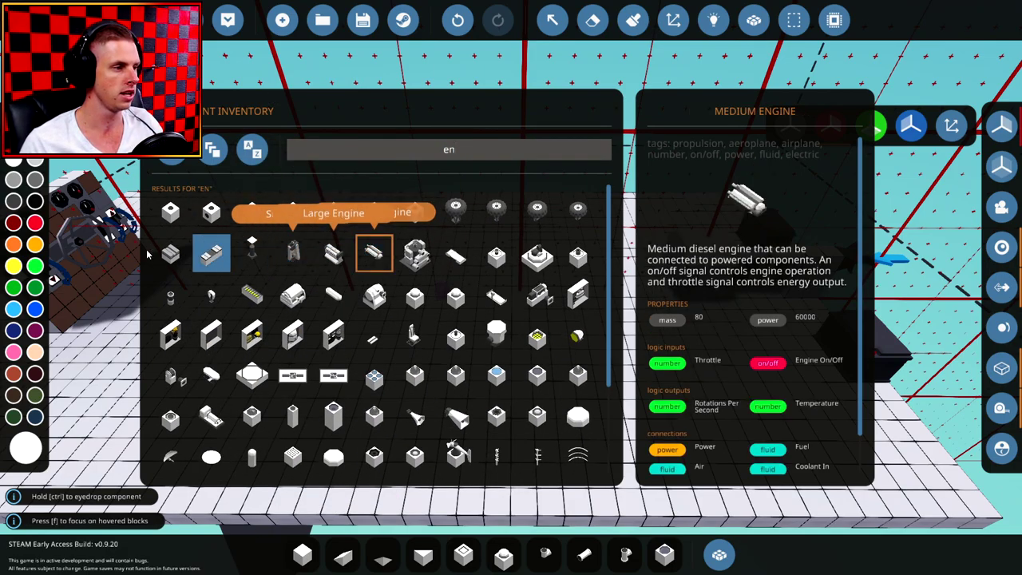
click(35, 223)
click(376, 256)
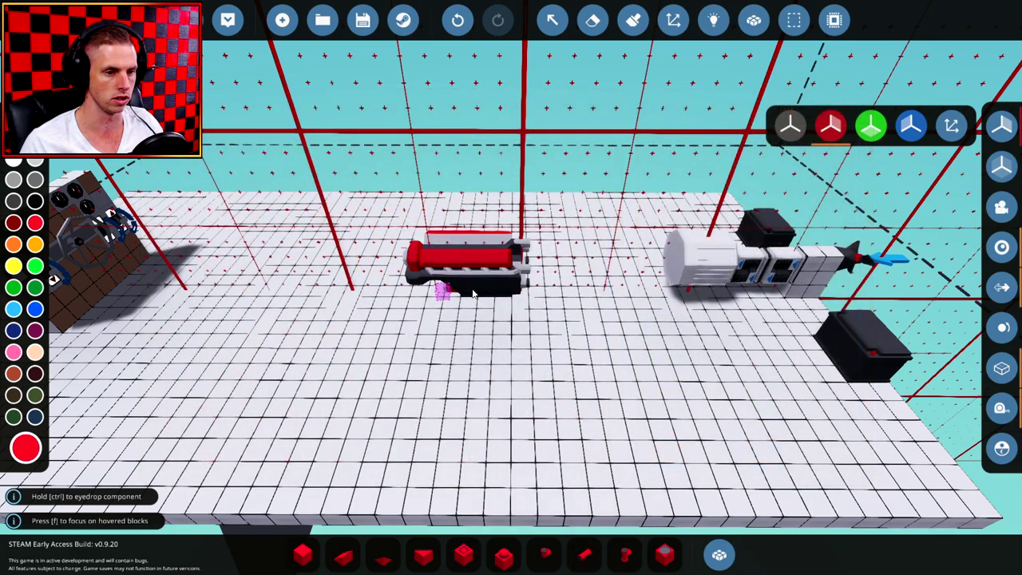
key(l)
key(l)
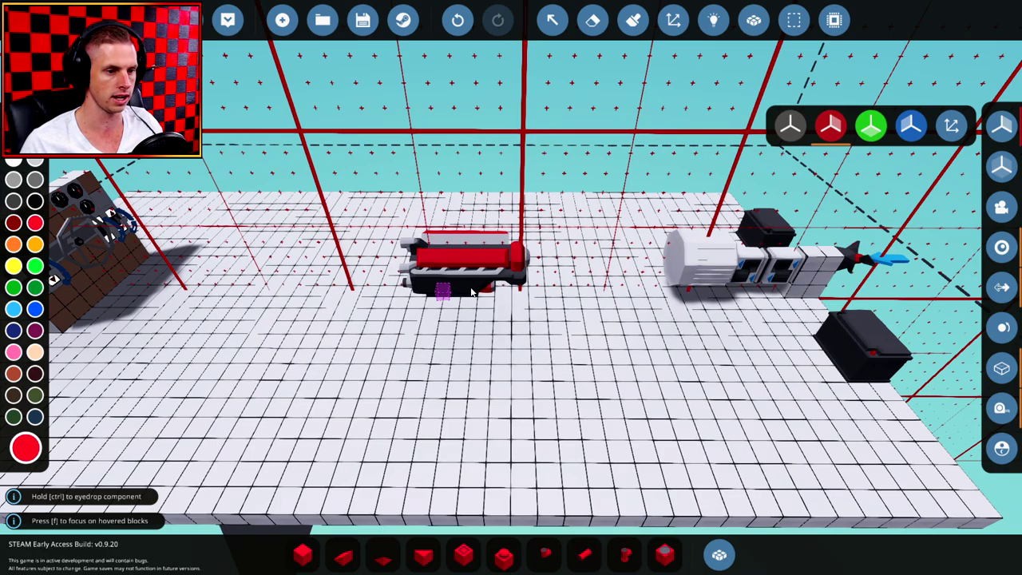
key(a)
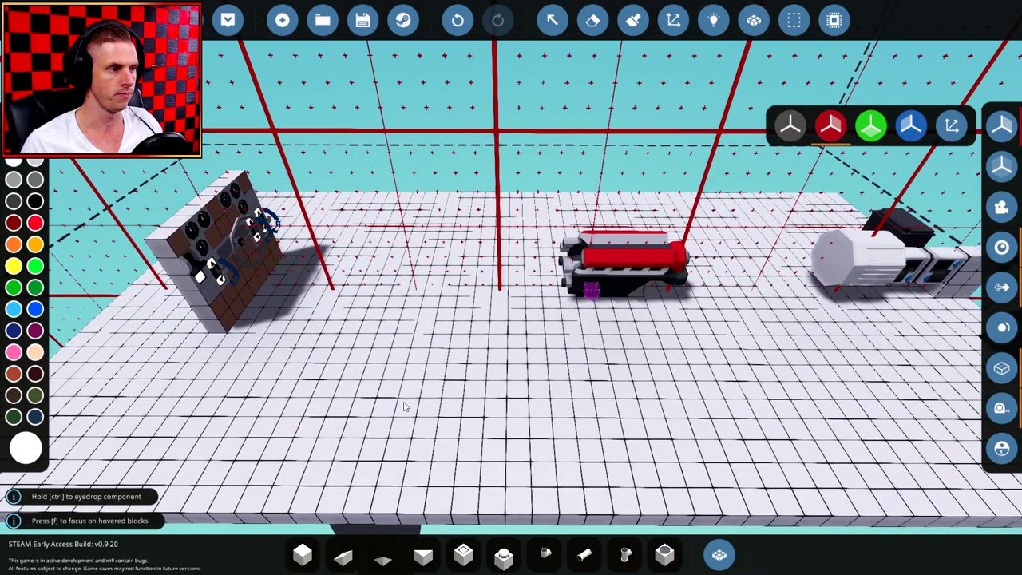
Search the component inventory for "rad" and pick the radiator for placement between the control panel and the engine
key(q)
text(ra)
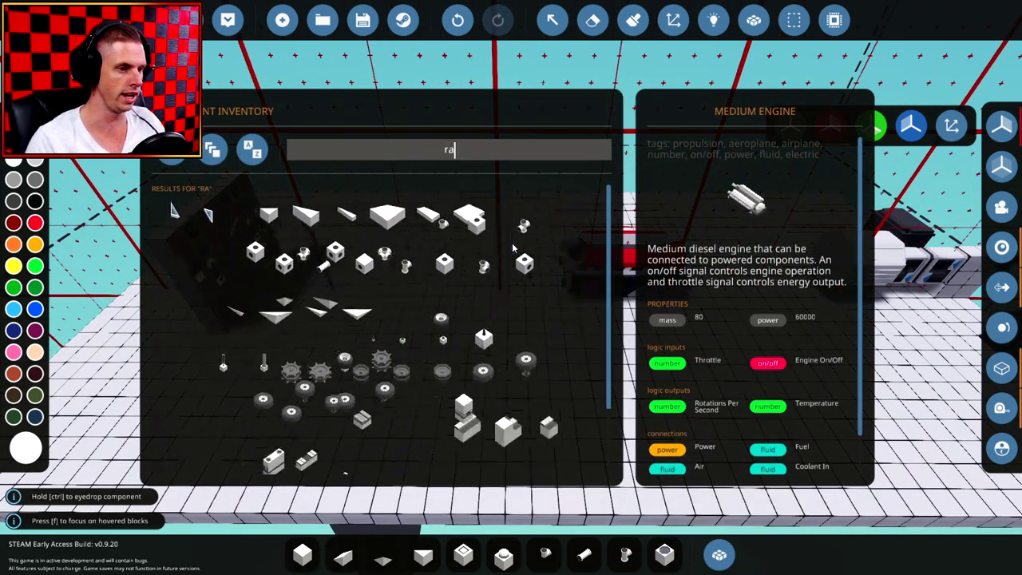
text(d)
click(578, 213)
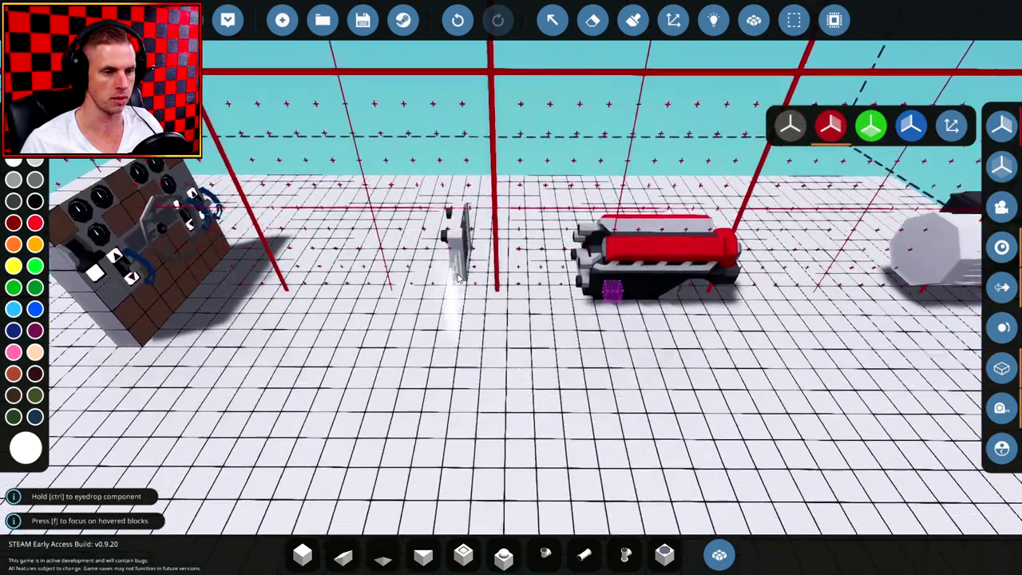
click(446, 294)
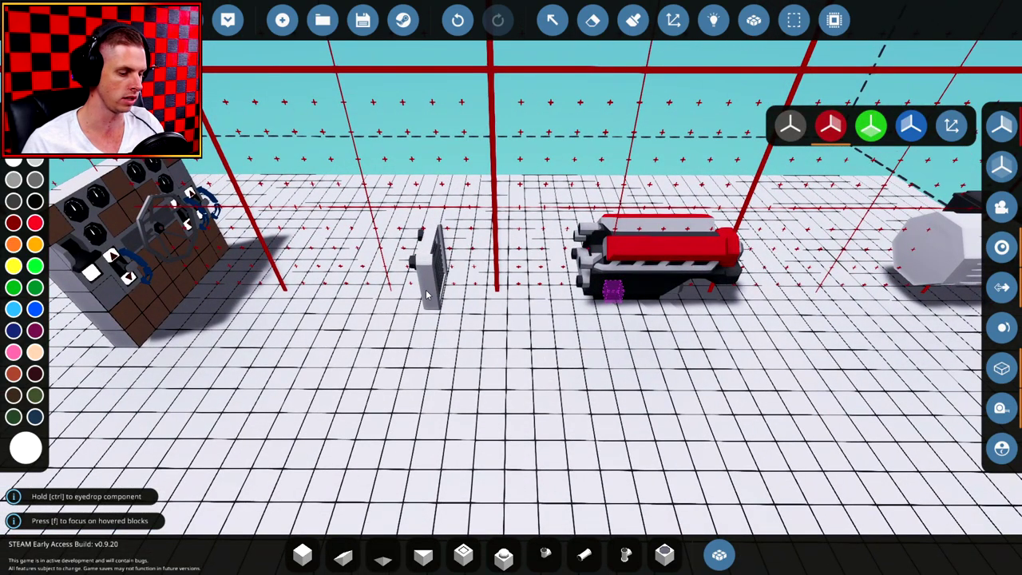
Rotate the radiator so its pipe ports face the engine and place it between the control panel and engine
key(l)
key(l)
key(l)
key(l)
key(u)
key(u)
drag(426, 289, 410, 294)
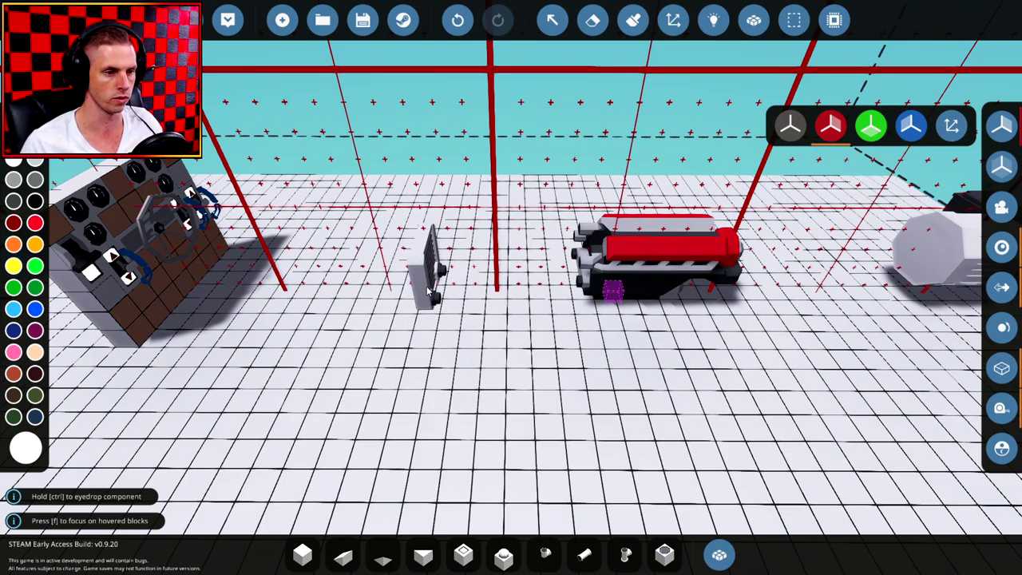
click(426, 286)
right_drag(427, 286, 559, 320)
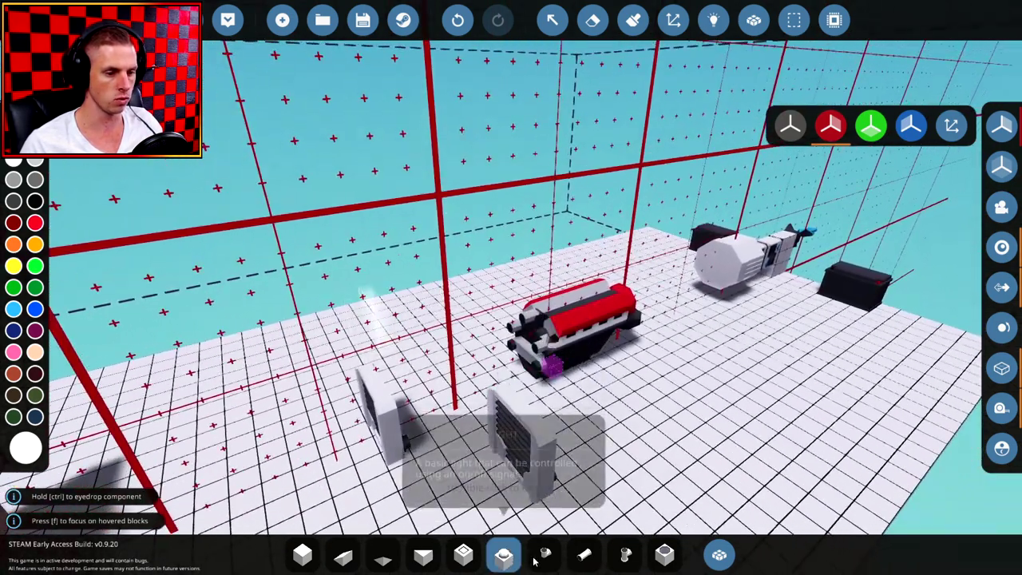
Attach red angled pipe pieces to the lower front ports of the medium engine, including Coolant Out
click(546, 555)
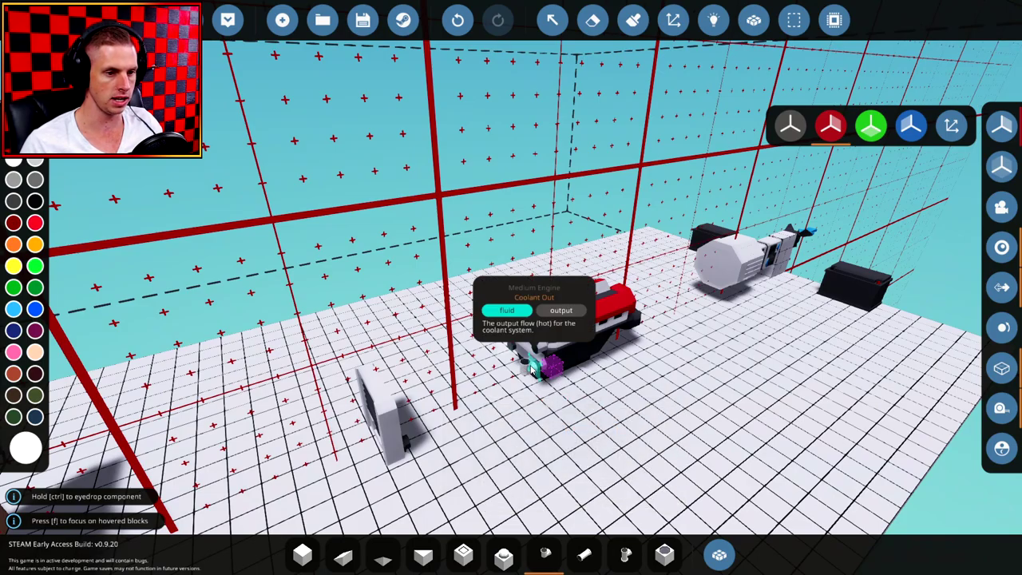
scroll(427, 379, up, 5)
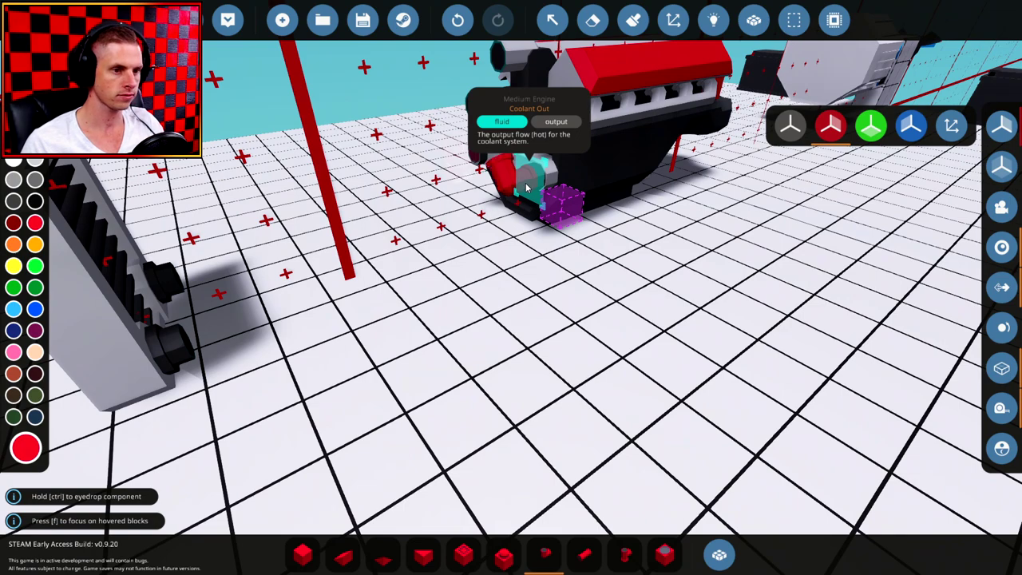
click(526, 188)
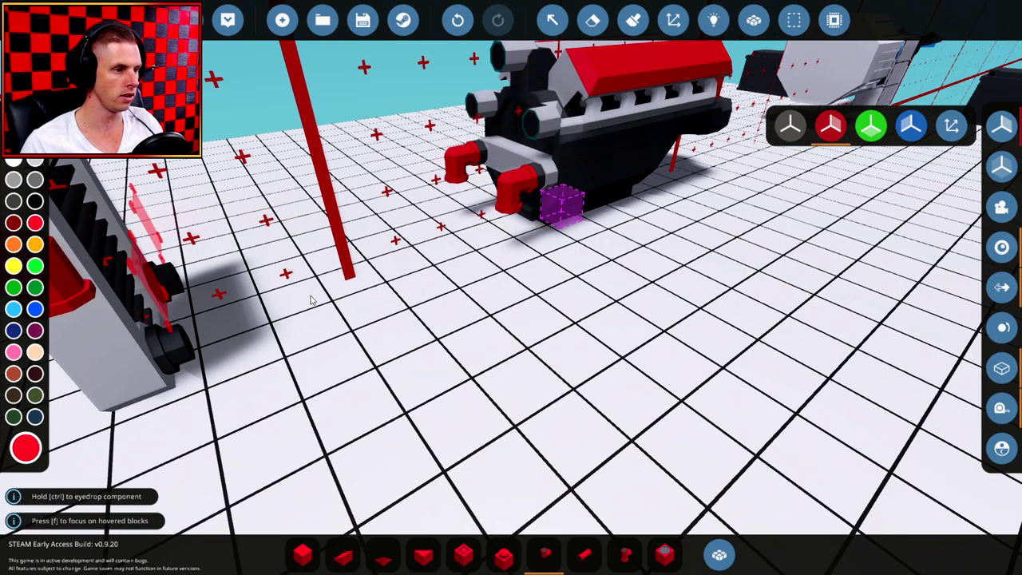
Turn off mirroring, erase the red angled pipe on the engine's far lower front port and attach a light blue one there
click(791, 126)
click(592, 20)
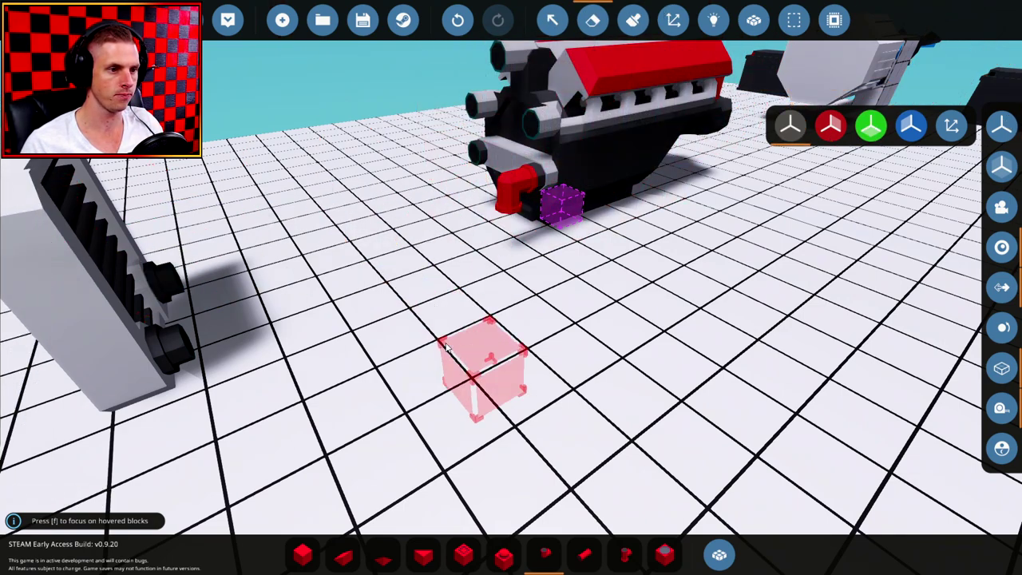
click(545, 551)
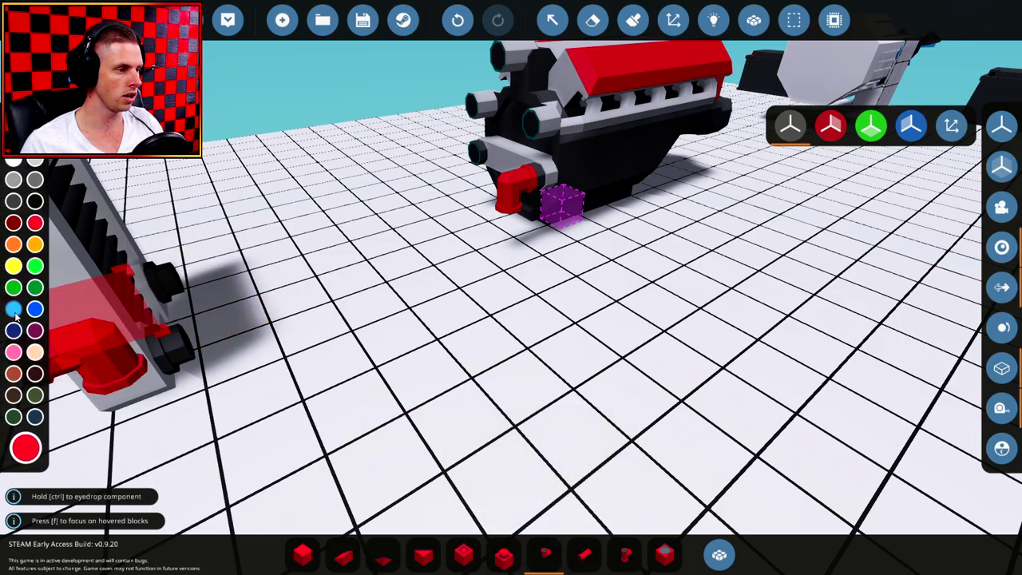
click(12, 309)
click(469, 155)
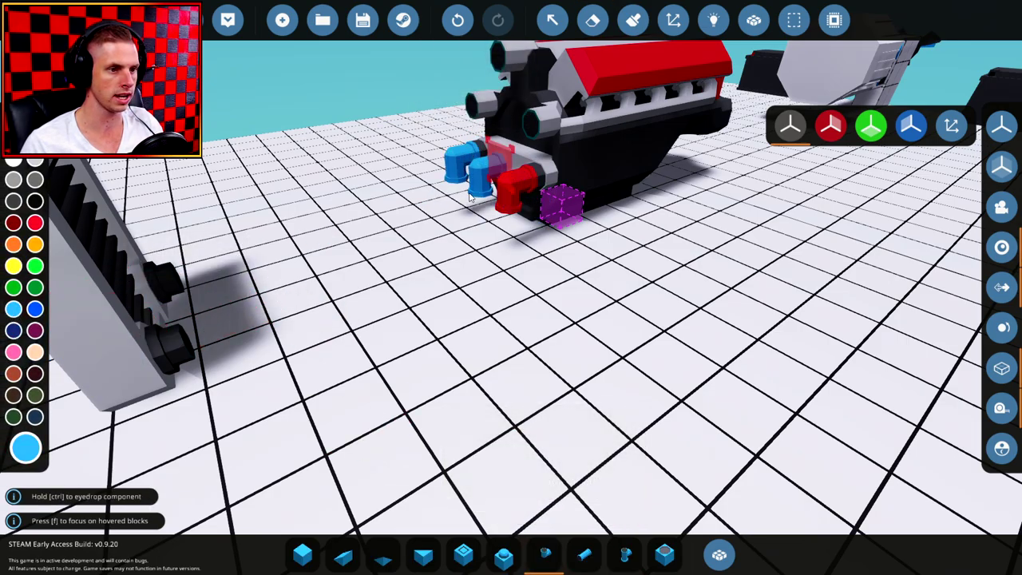
Attach a second light blue angled pipe beneath the first one so that its open end faces the radiator
key(w)
key(w)
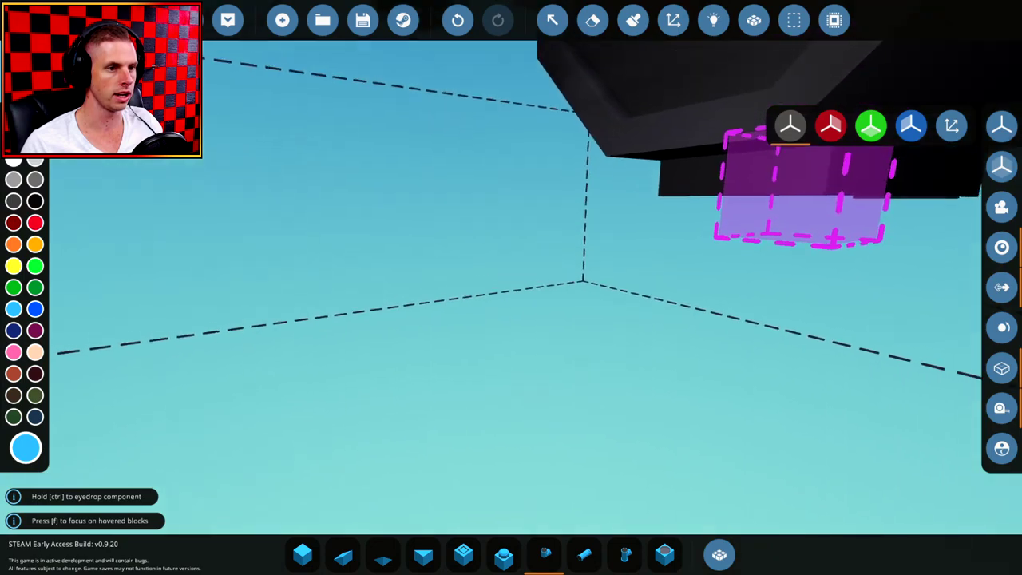
right_drag(479, 360, 459, 301)
key(w)
key(w)
scroll(440, 345, down, 3)
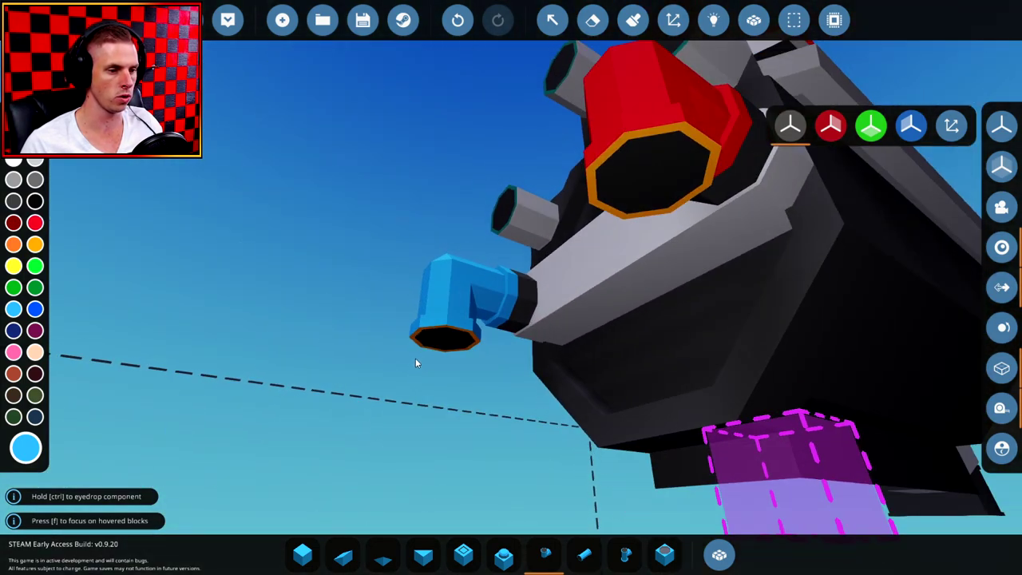
click(440, 338)
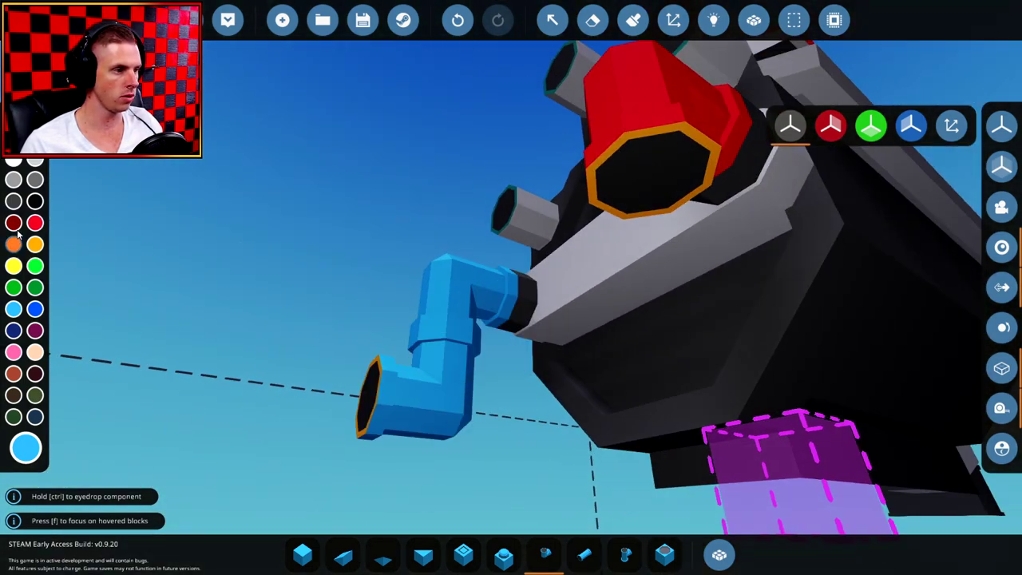
Attach a second red angled pipe beneath the existing red one so that its open end faces the radiator
click(35, 223)
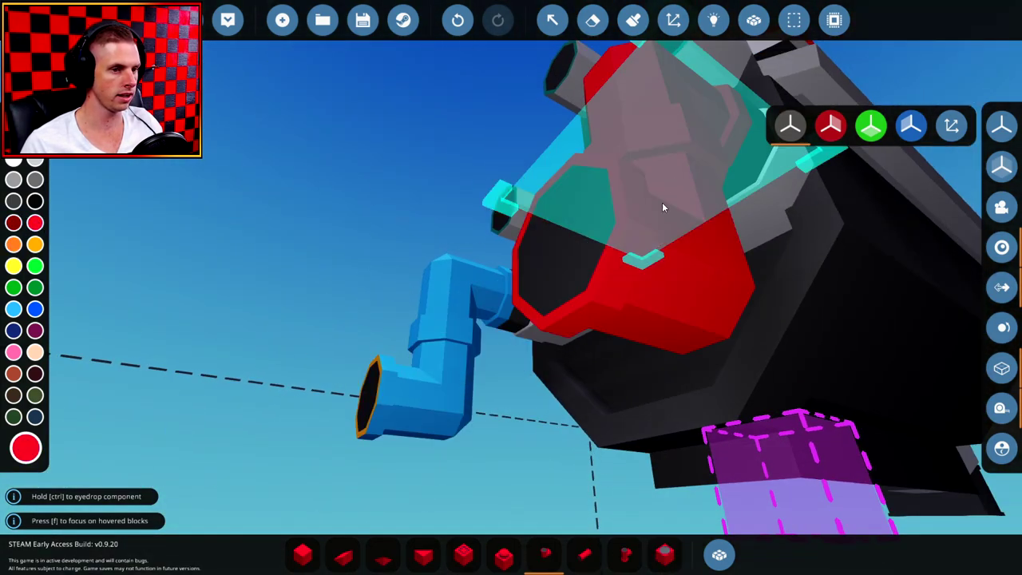
click(662, 199)
key(w)
right_drag(661, 186, 519, 487)
scroll(511, 399, down, 3)
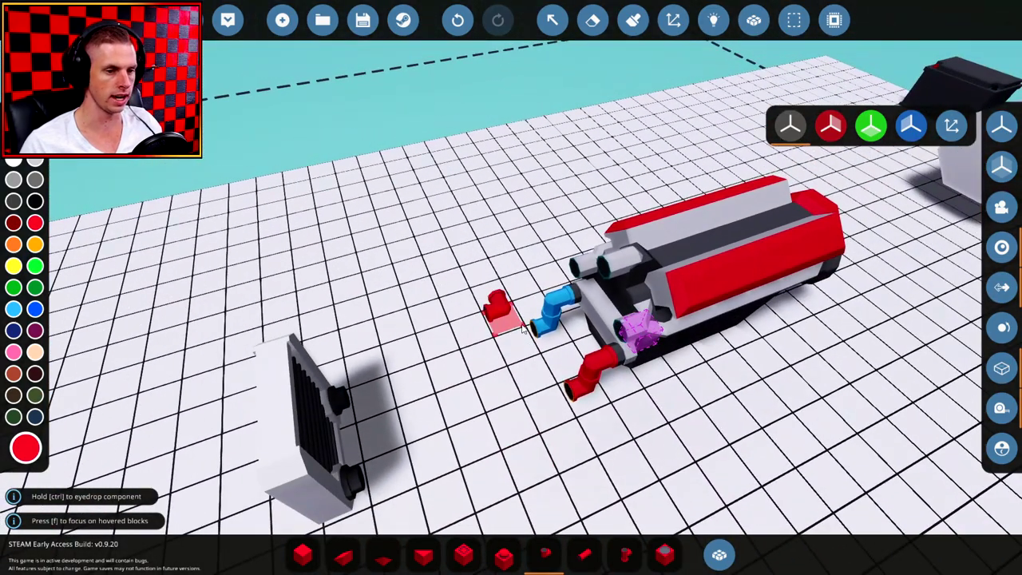
Connect the radiator's two ports to the engine's angled pipes with straight pipe runs, one red and one light blue
right_drag(506, 320, 520, 357)
click(593, 553)
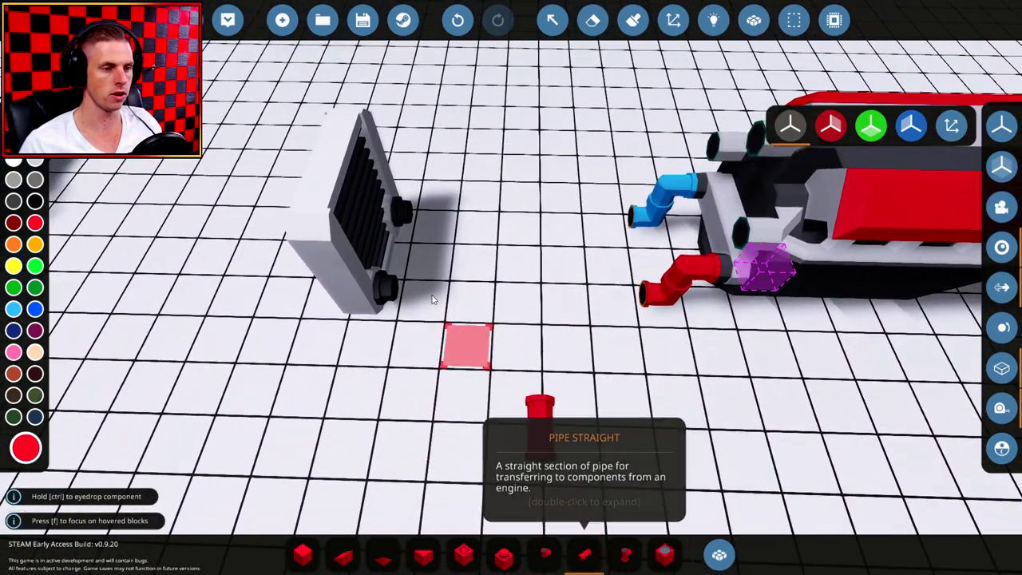
drag(393, 284, 637, 294)
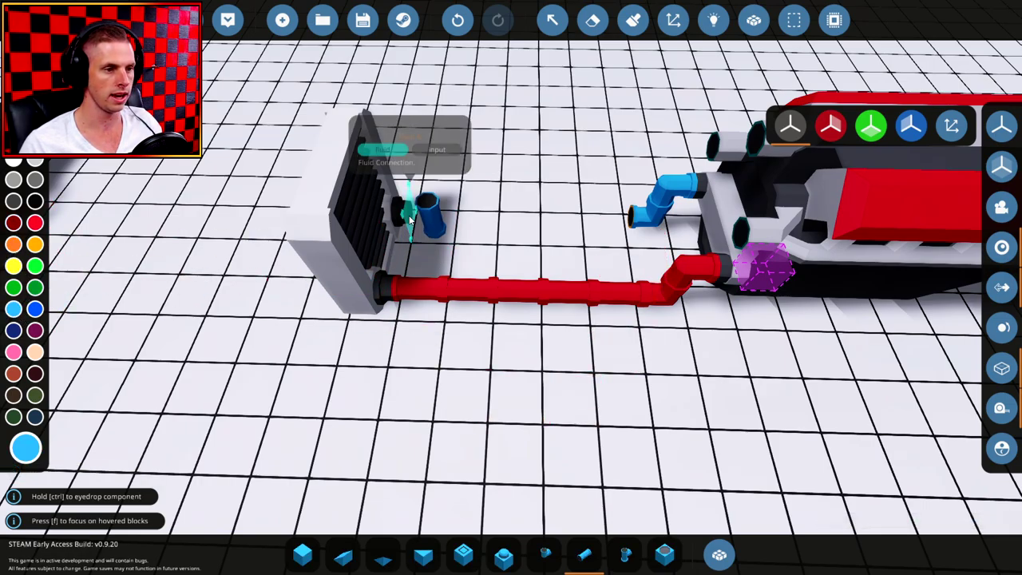
drag(407, 216, 639, 218)
right_drag(638, 222, 605, 239)
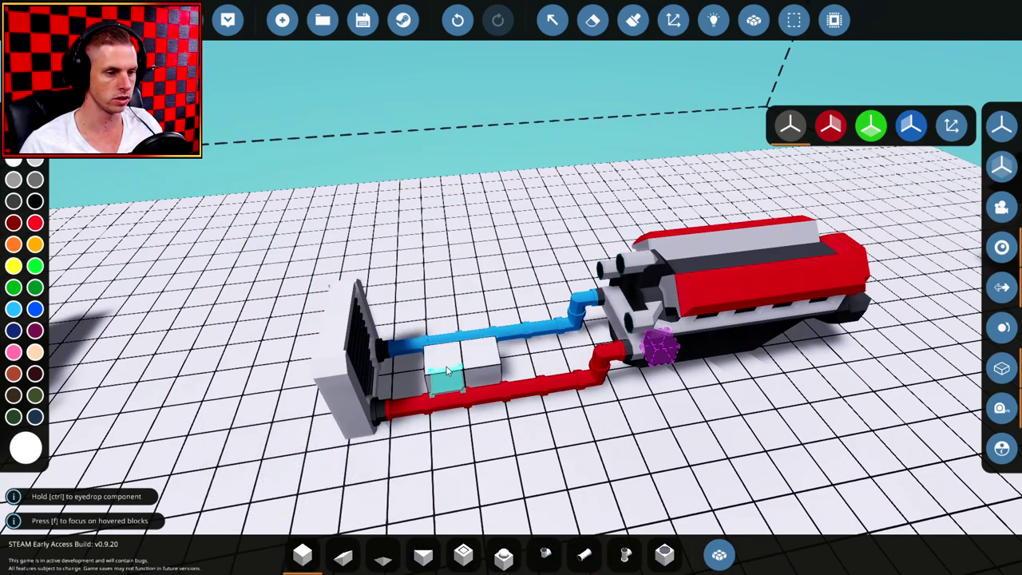
Search the component inventory for "tan" and place a white tank on the blocks between the radiator and the engine
click(719, 554)
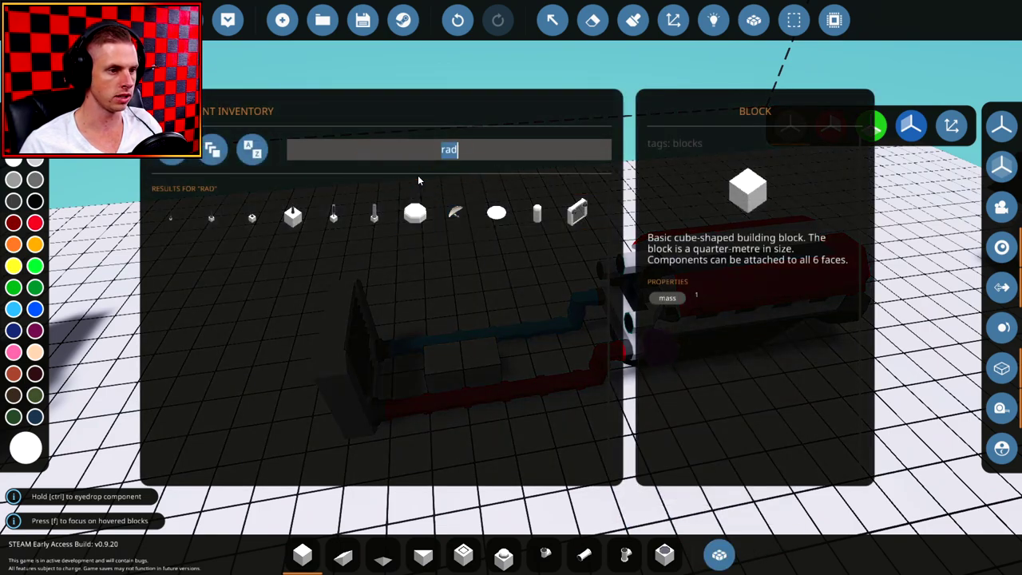
text(tan)
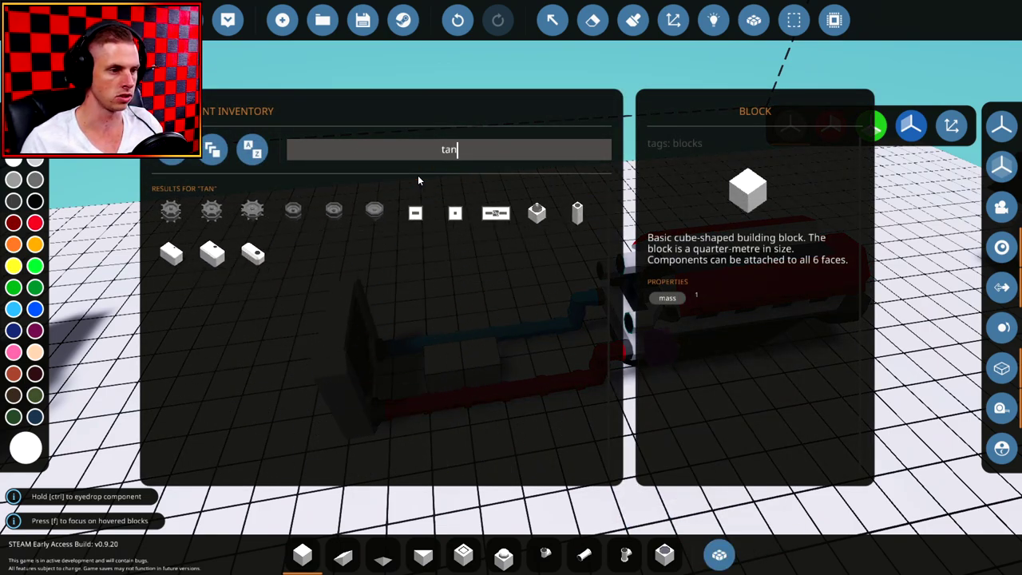
click(252, 253)
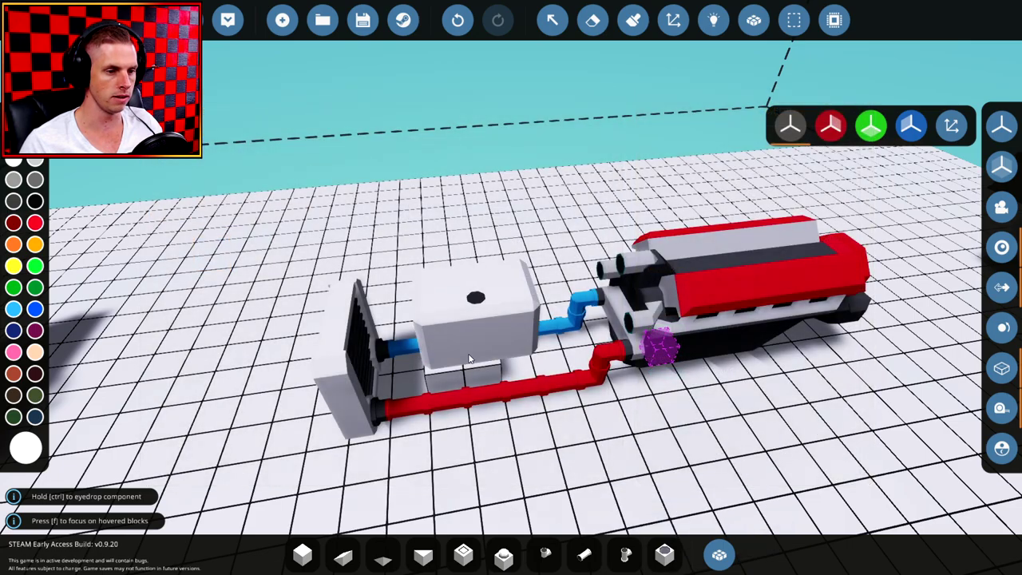
click(468, 358)
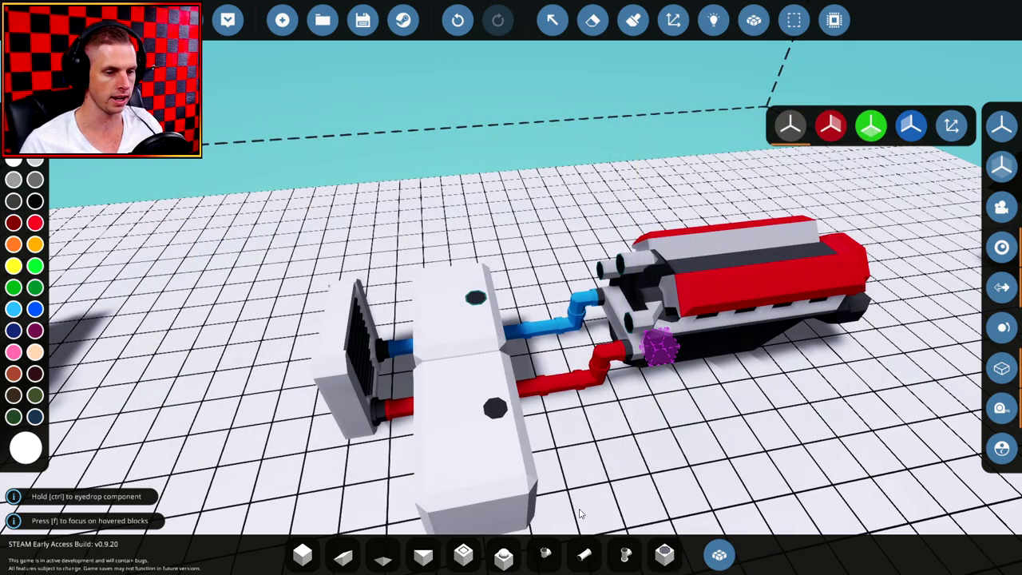
Connect the tank's top port to the engine's upper front port with a green angled pipe and a run of green straight pipes
click(557, 552)
click(35, 269)
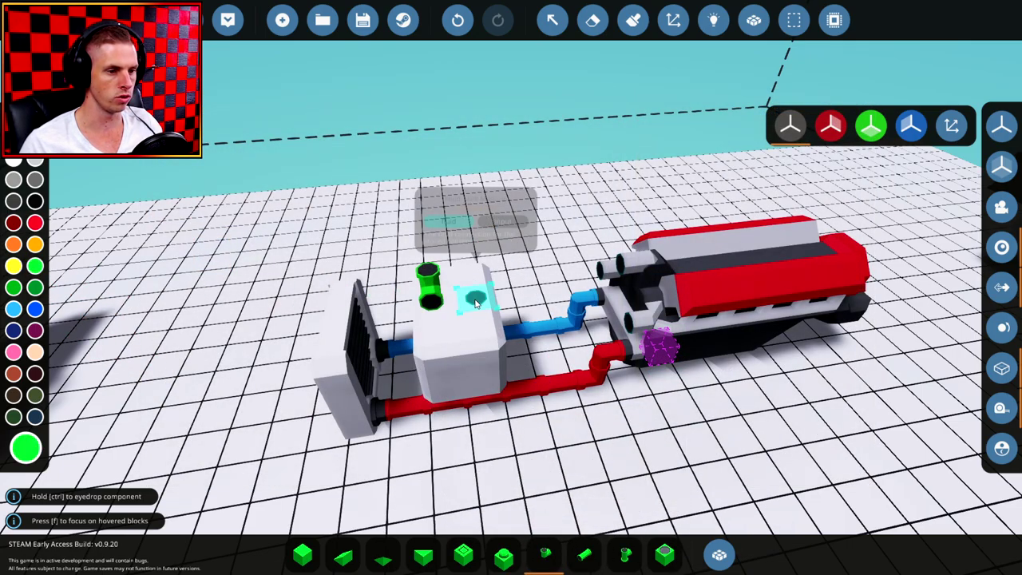
click(476, 302)
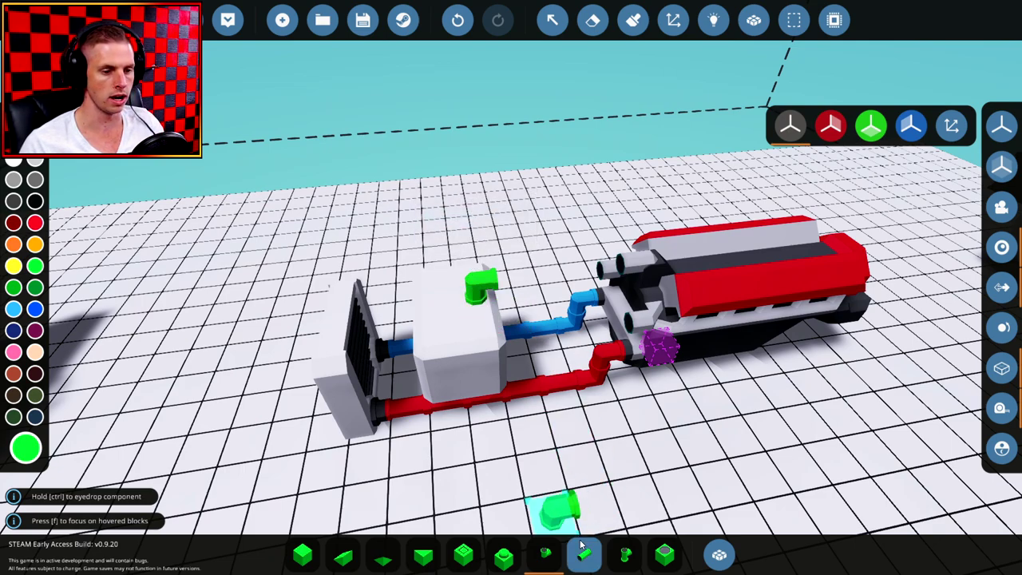
click(584, 552)
click(619, 266)
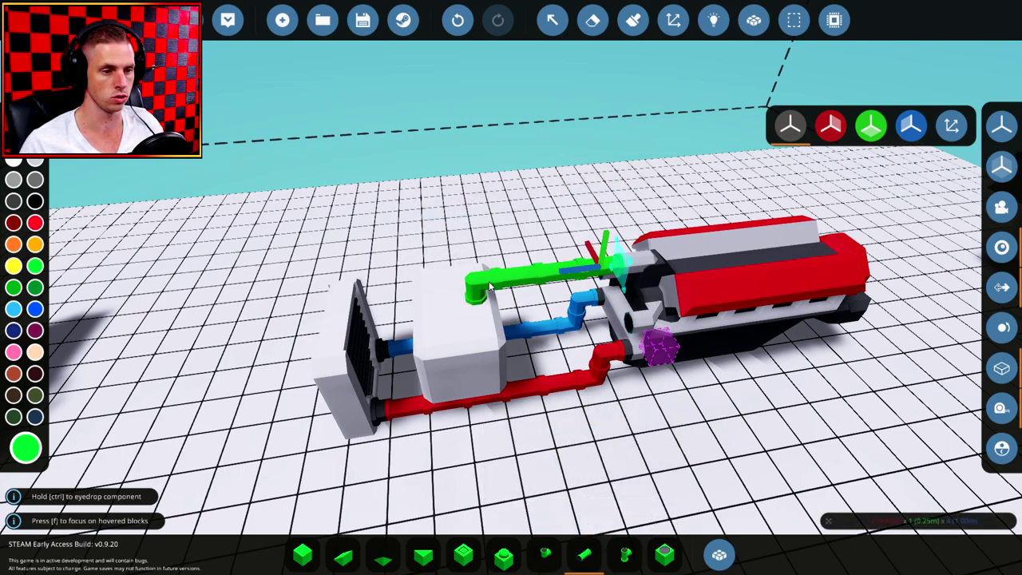
Turn on red-axis mirroring, attach grey angled pipes to both engine exhaust ports and extend them upward with straight pipes
click(546, 552)
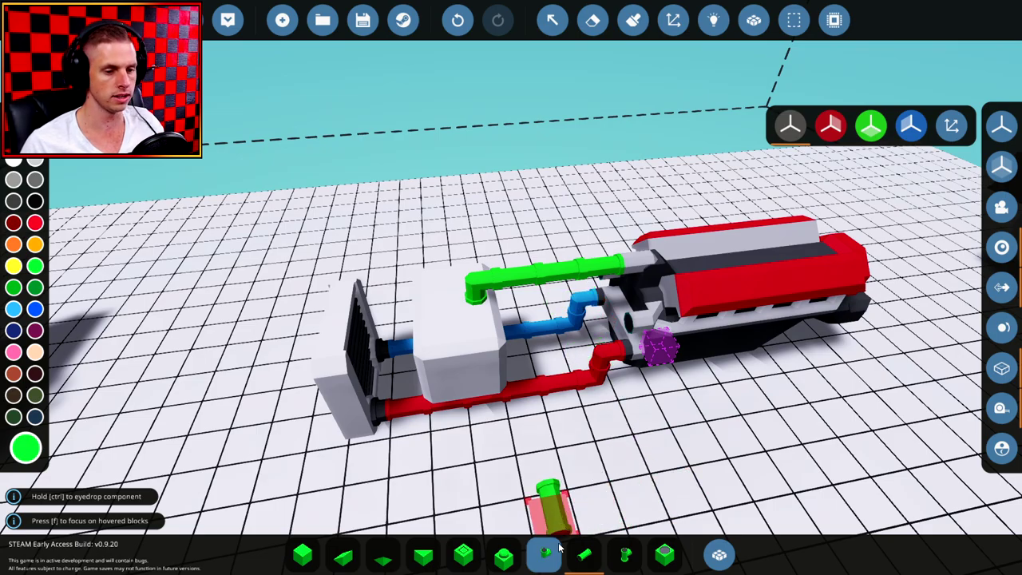
right_drag(436, 324, 605, 310)
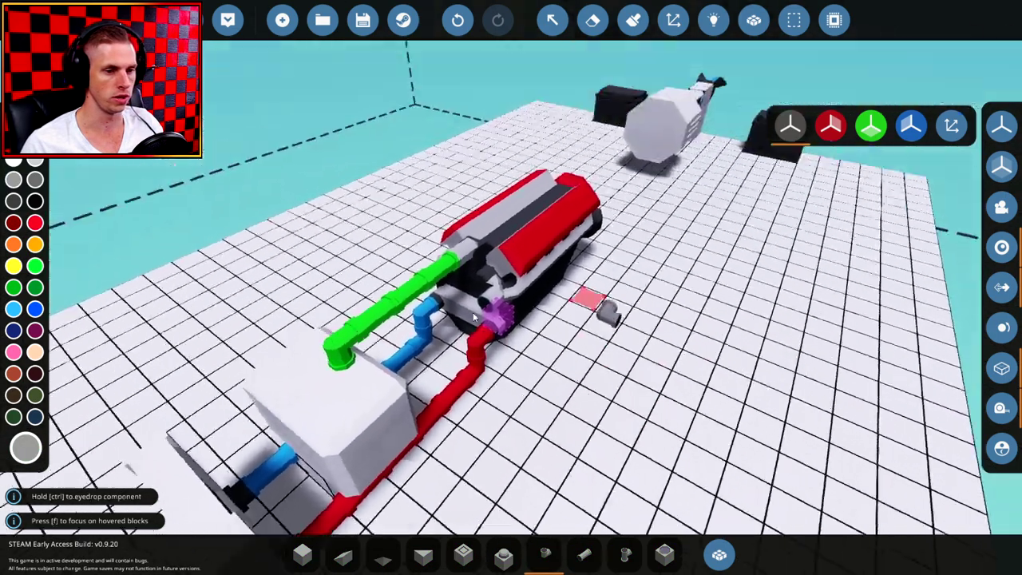
click(833, 123)
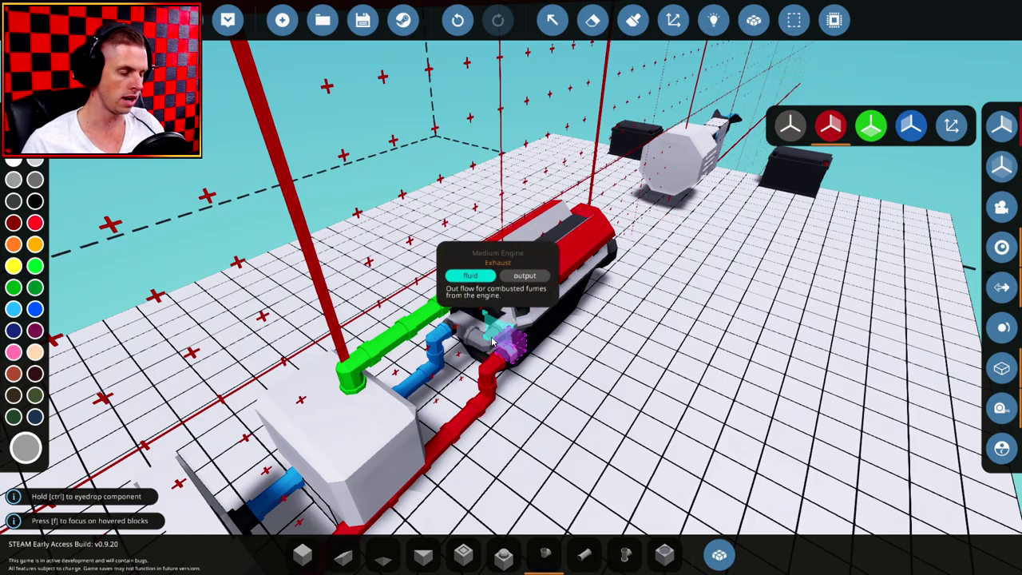
key(a)
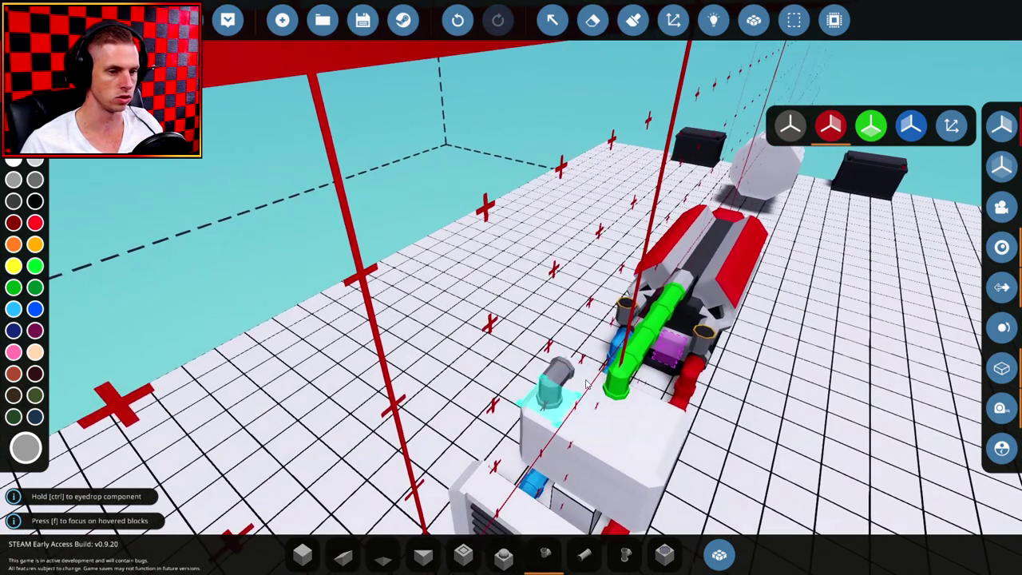
key(d)
click(584, 553)
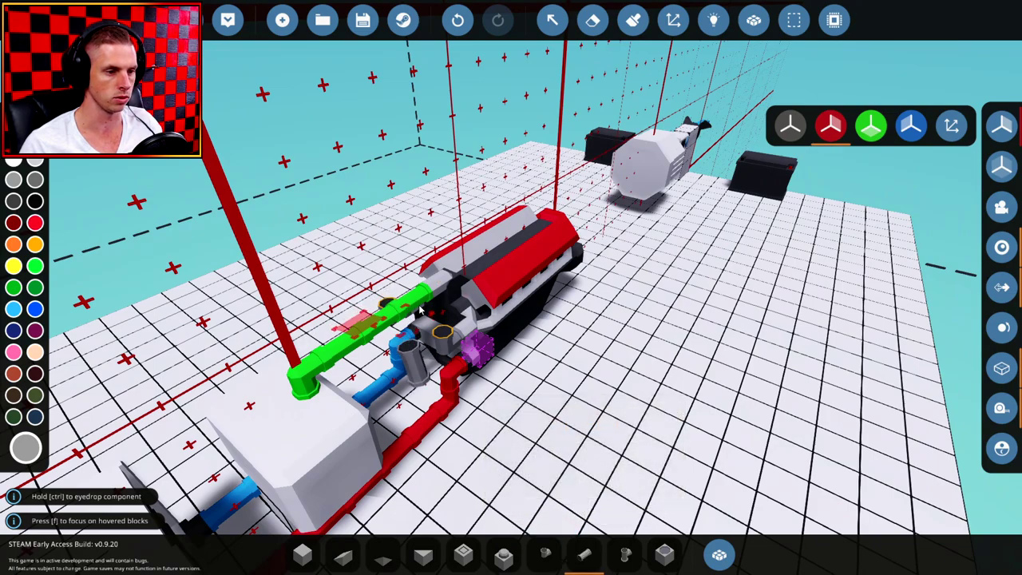
Search the component inventory for "ex" and fit a grey exhaust piece on top of both vertical exhaust pipes
click(718, 554)
text(ex)
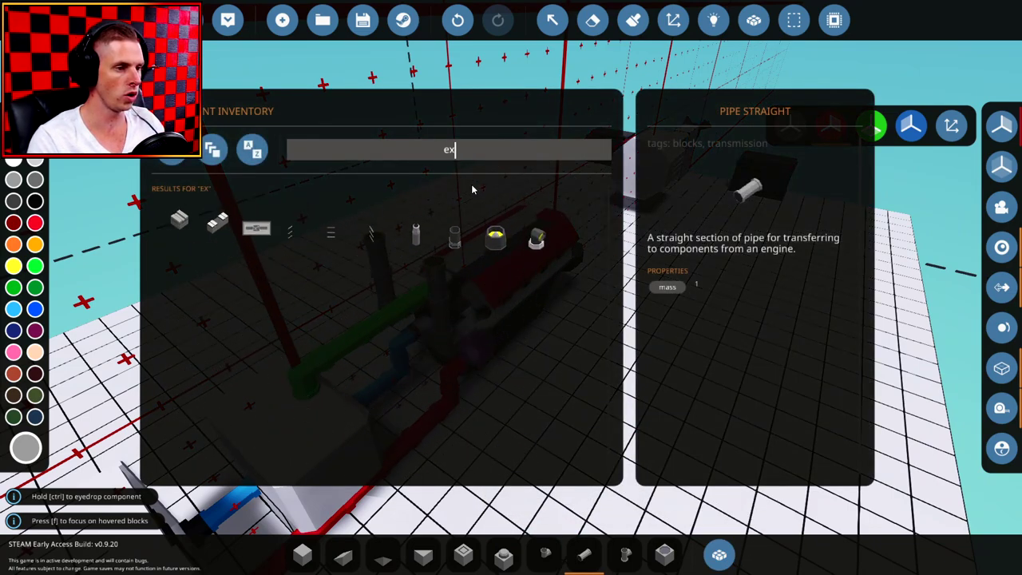
click(414, 209)
click(414, 209)
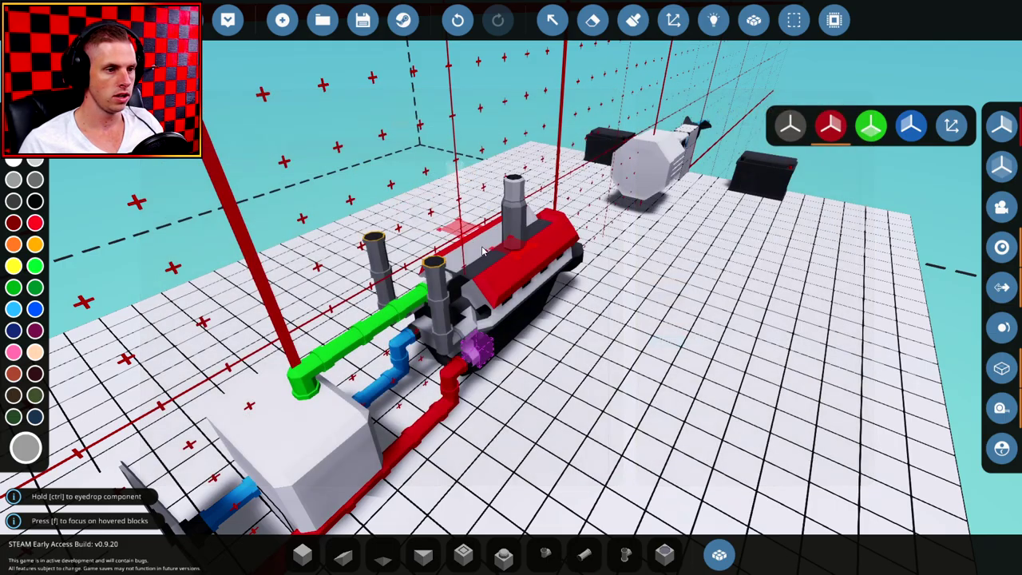
click(435, 261)
Attach a light blue straight pipe to the lower port at the engine's rear end
right_drag(728, 363, 695, 339)
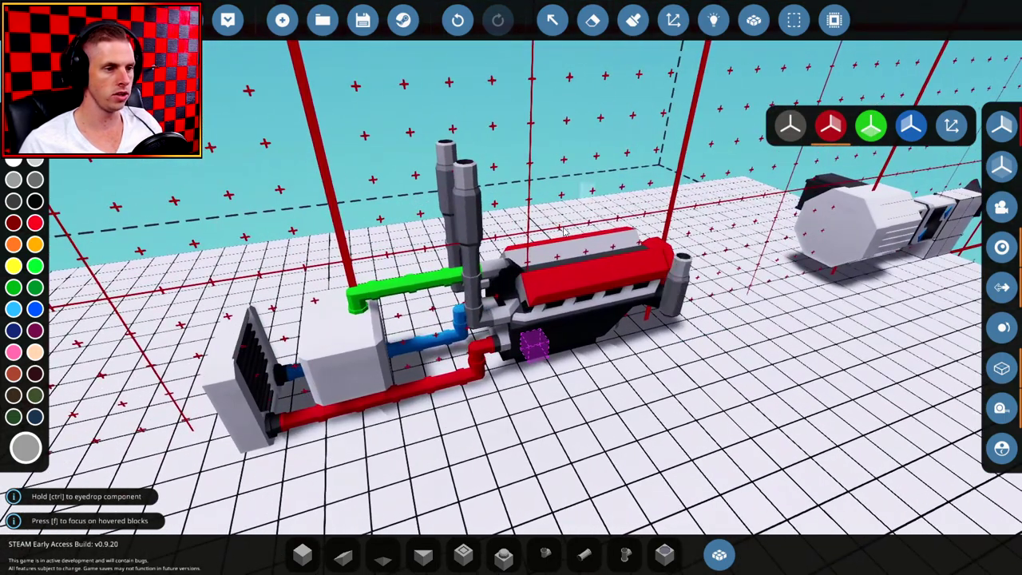
right_drag(660, 425, 652, 484)
click(588, 553)
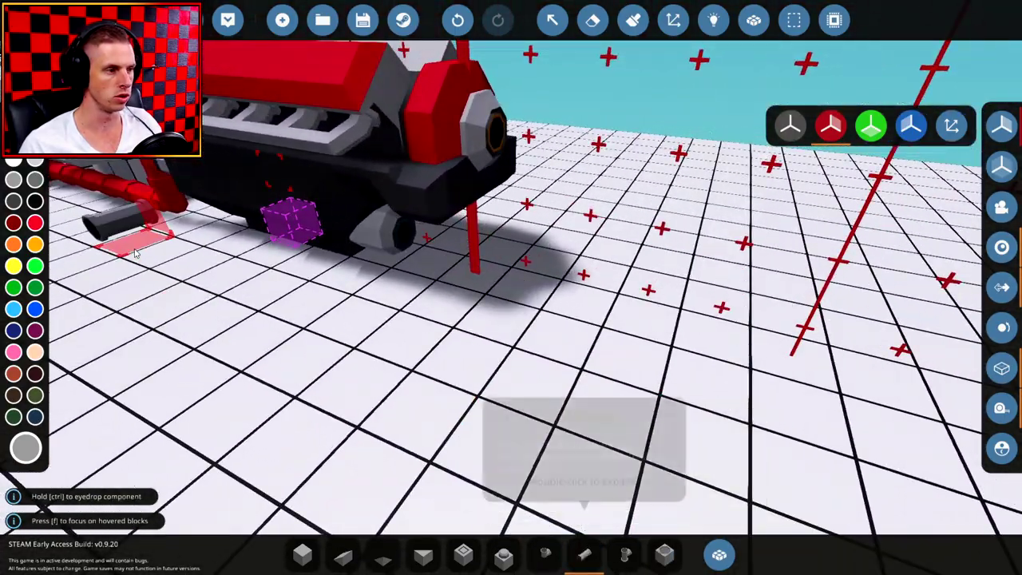
click(13, 310)
right_drag(480, 245, 352, 242)
scroll(331, 252, down, 5)
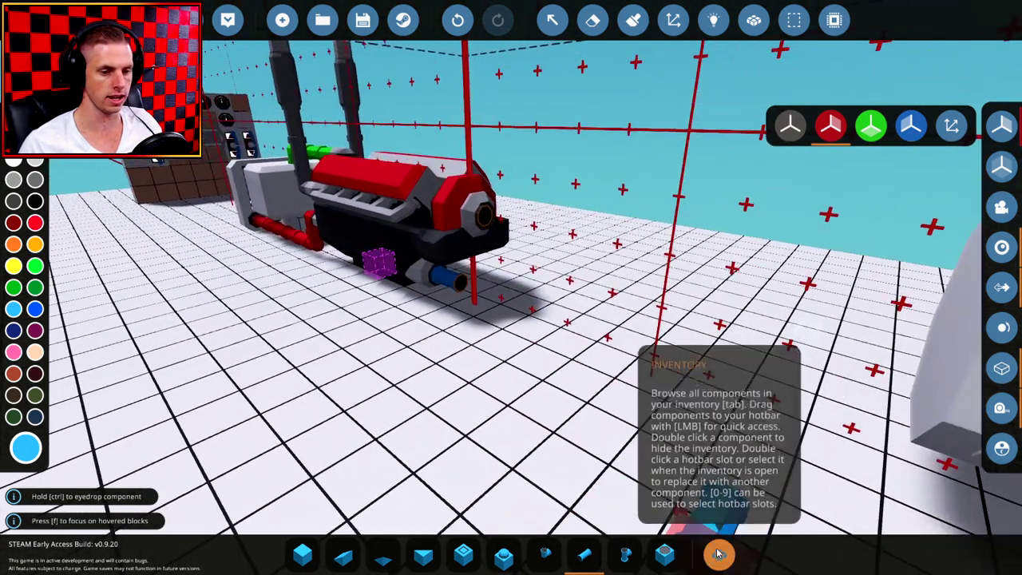
Search the component inventory for "por" and place a rotated white Fluid Port at the end of the rear blue pipe
click(719, 554)
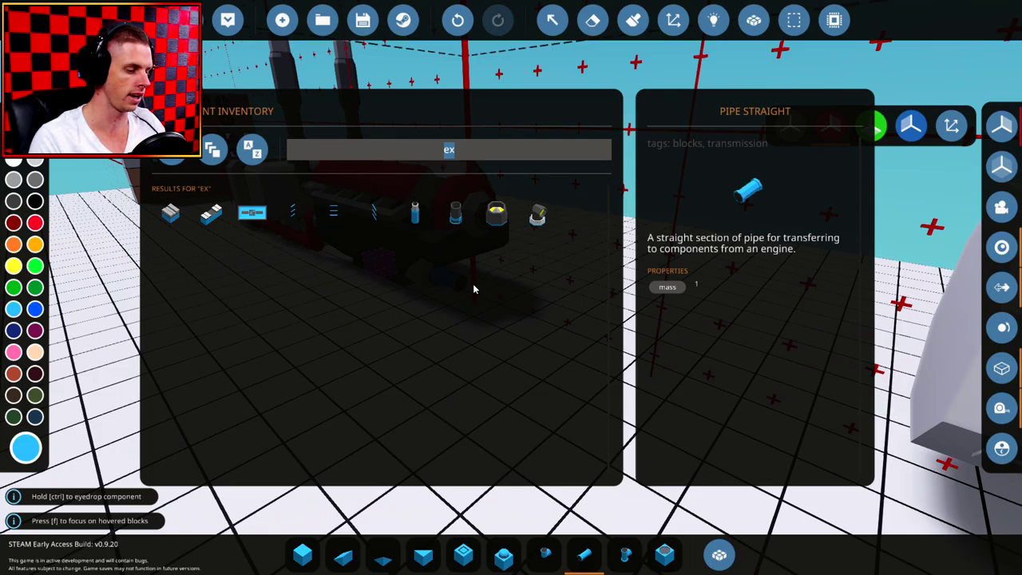
text(por)
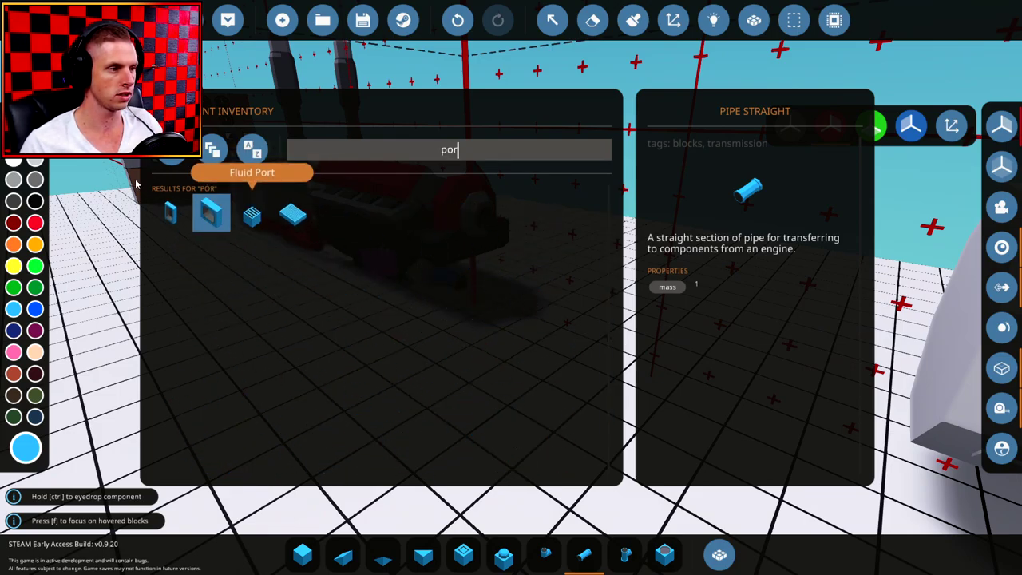
click(252, 214)
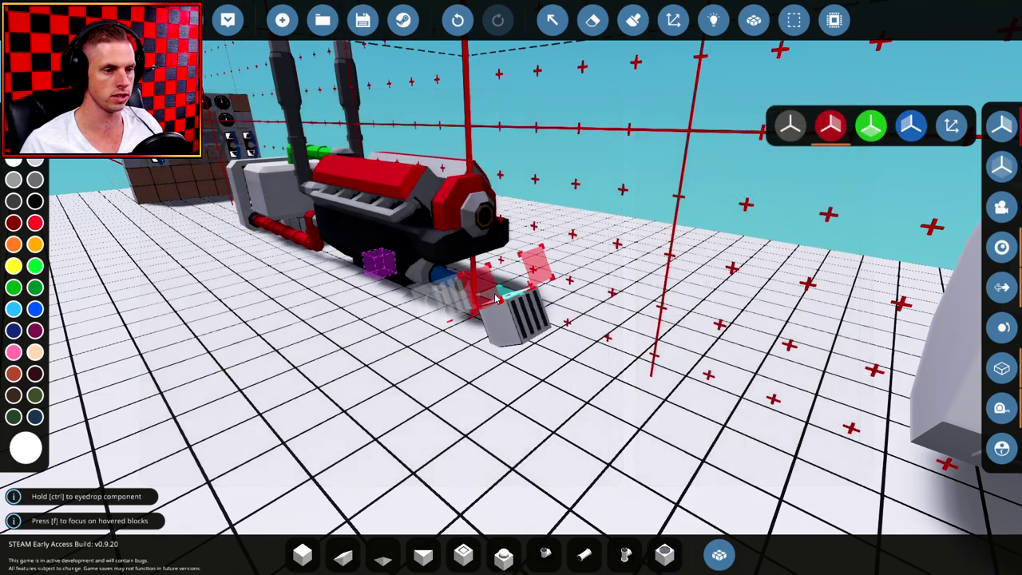
scroll(436, 292, up, 1)
key(i)
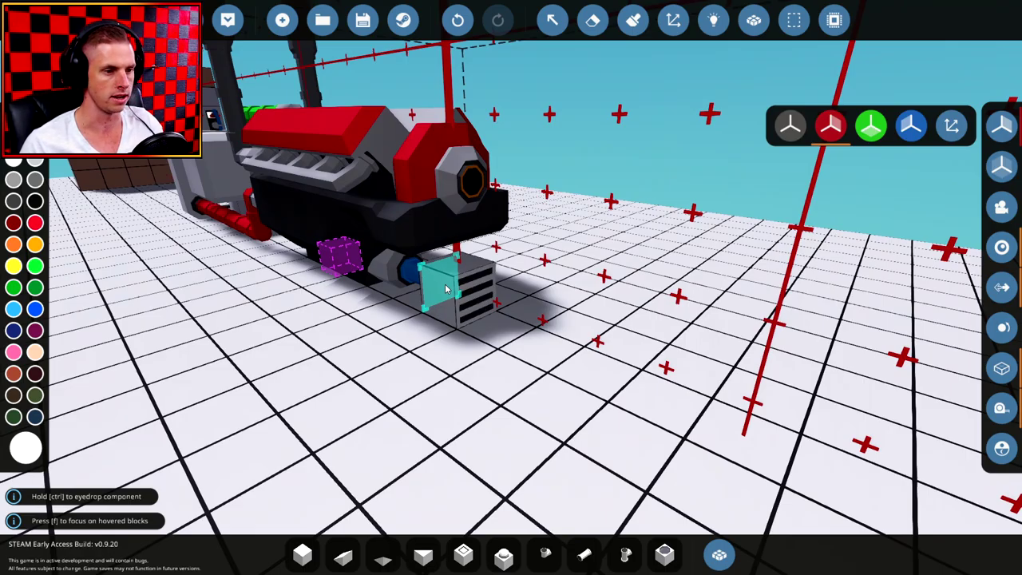
click(446, 289)
Search the component inventory for "clu" and fit an orange Clutch onto the diesel engine's output shaft
key(s)
right_drag(458, 353, 511, 352)
click(718, 554)
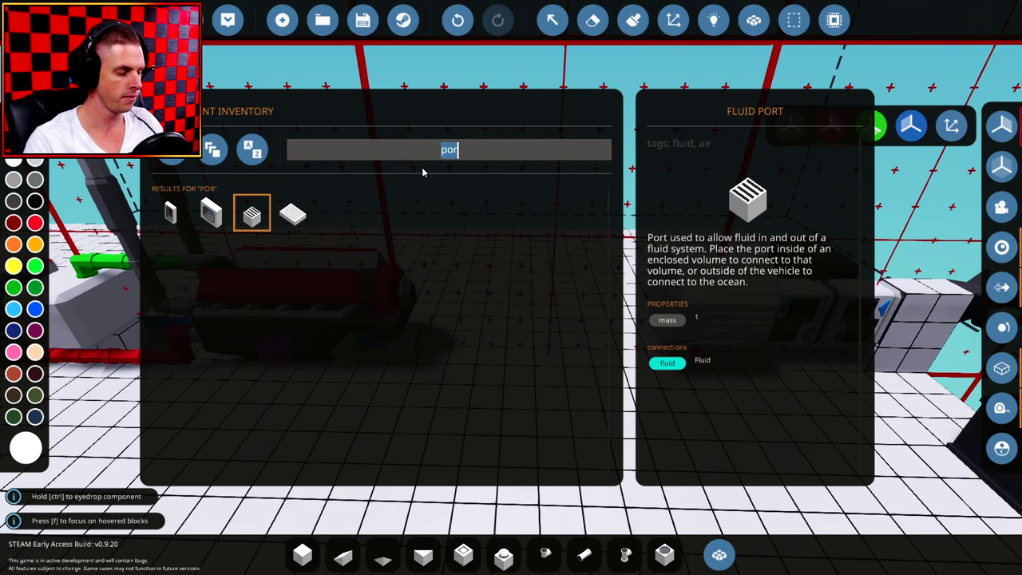
text(clu)
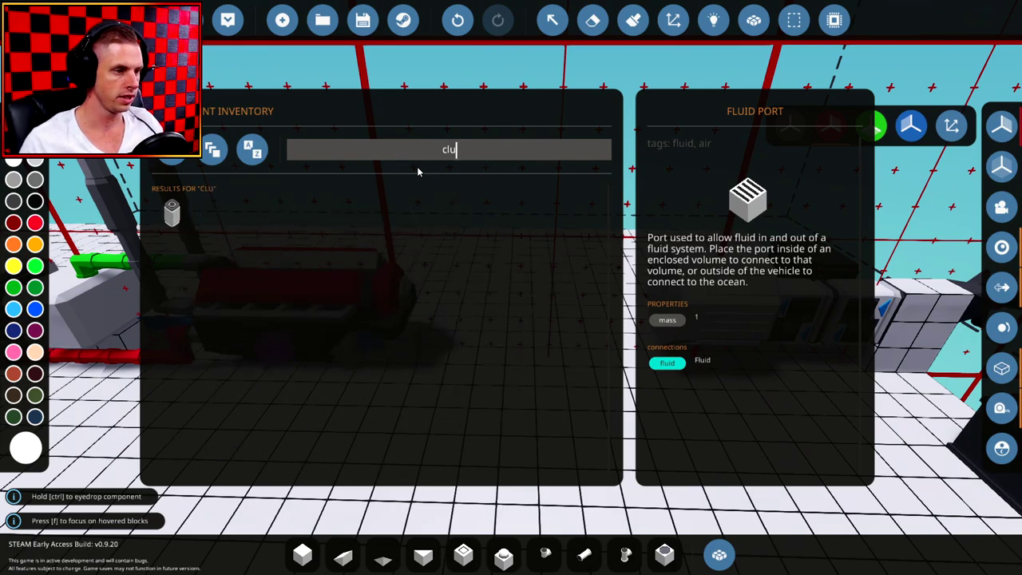
click(176, 212)
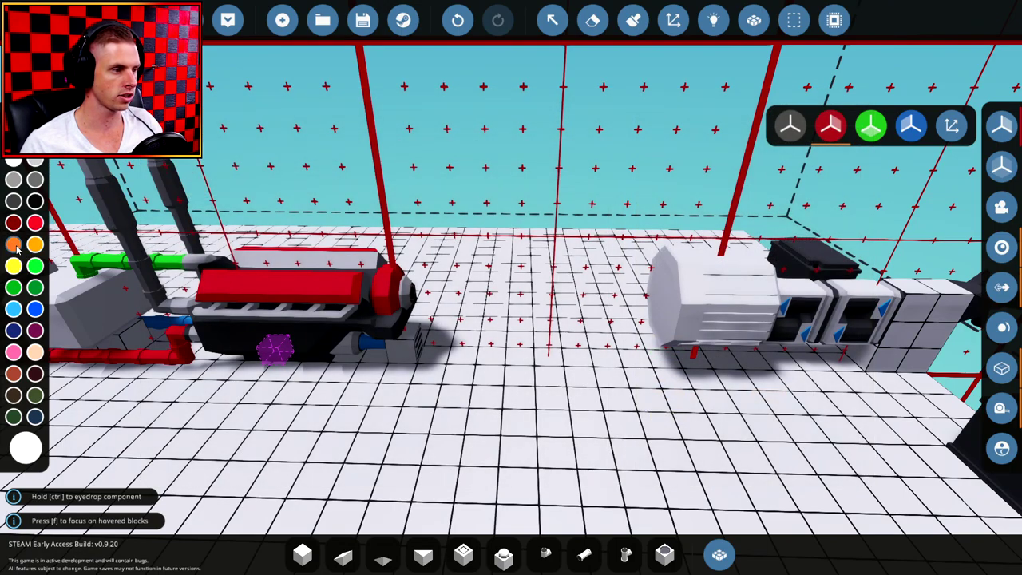
click(351, 294)
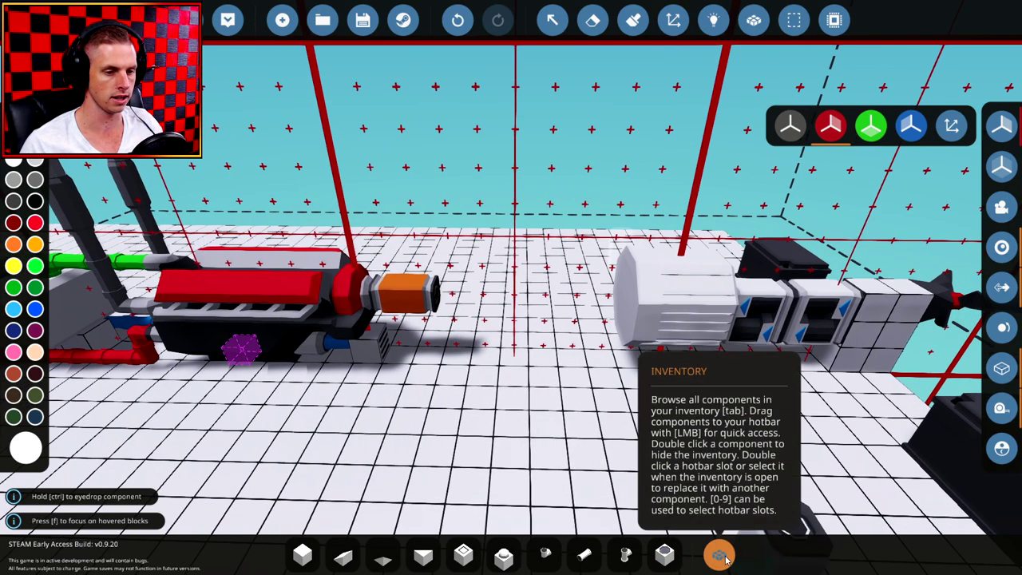
Search the component inventory for "gen" and attach a Medium Generator to the free end of the clutch
click(719, 554)
text(gen)
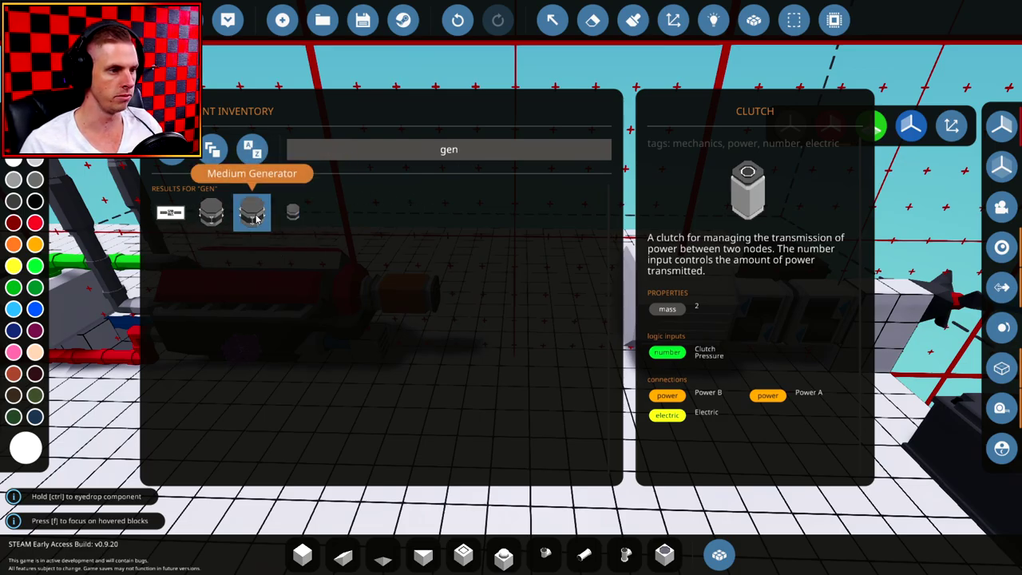
click(253, 214)
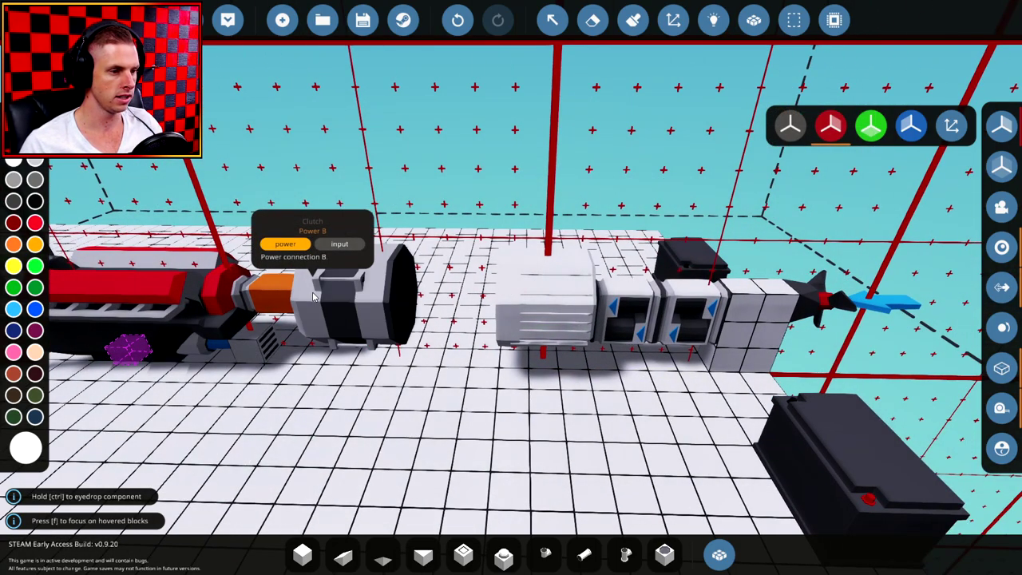
key(a)
key(s)
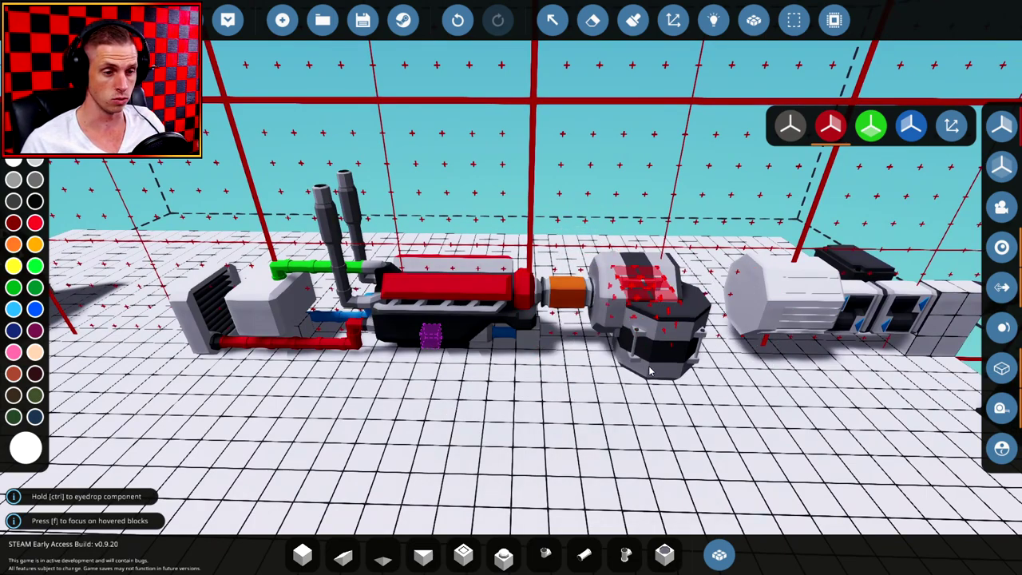
key(a)
key(s)
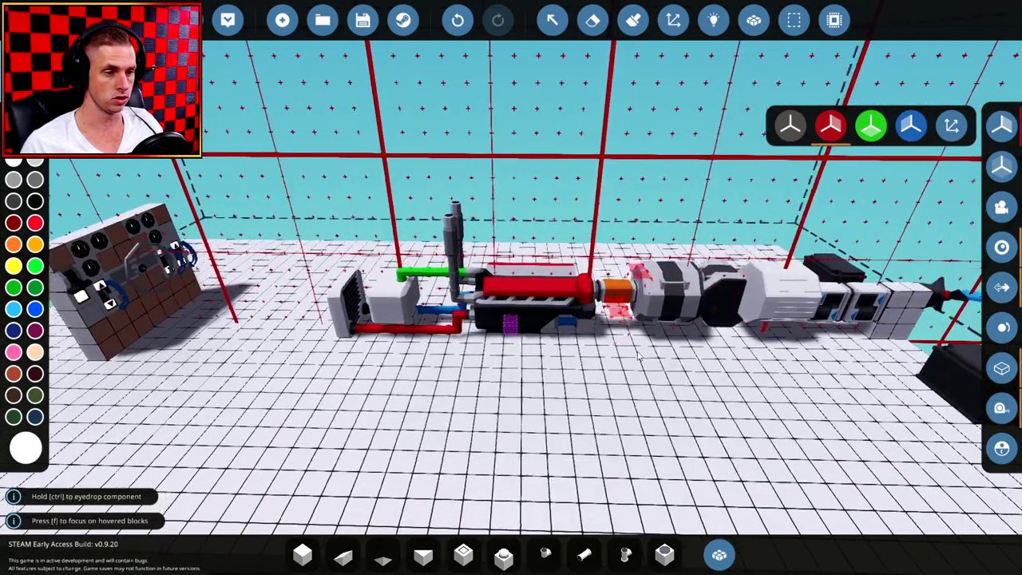
key(d)
right_drag(617, 397, 623, 397)
key(a)
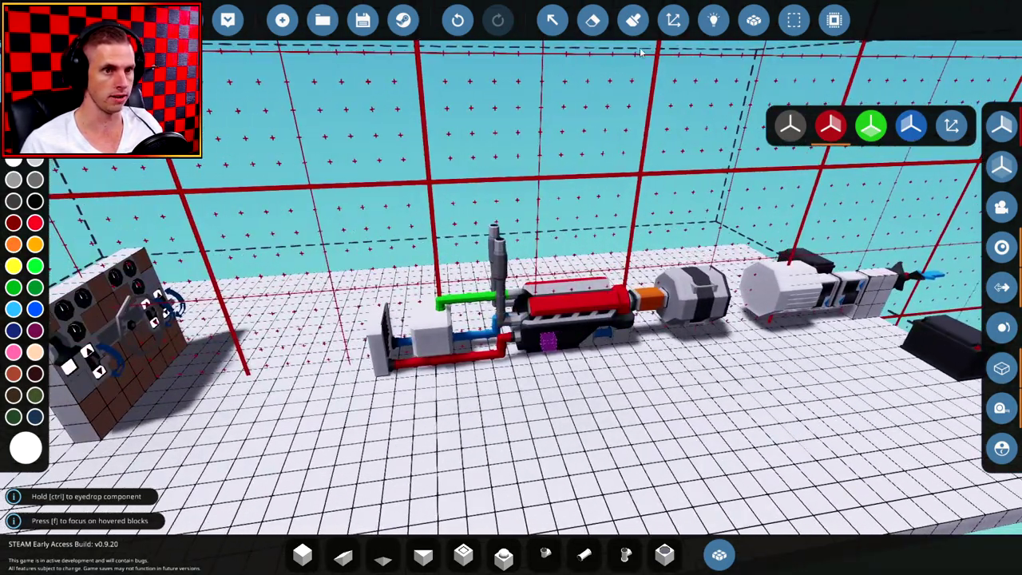
Show the electric logic nodes and wire the control console's components to the breaker's Electric B terminal
click(714, 20)
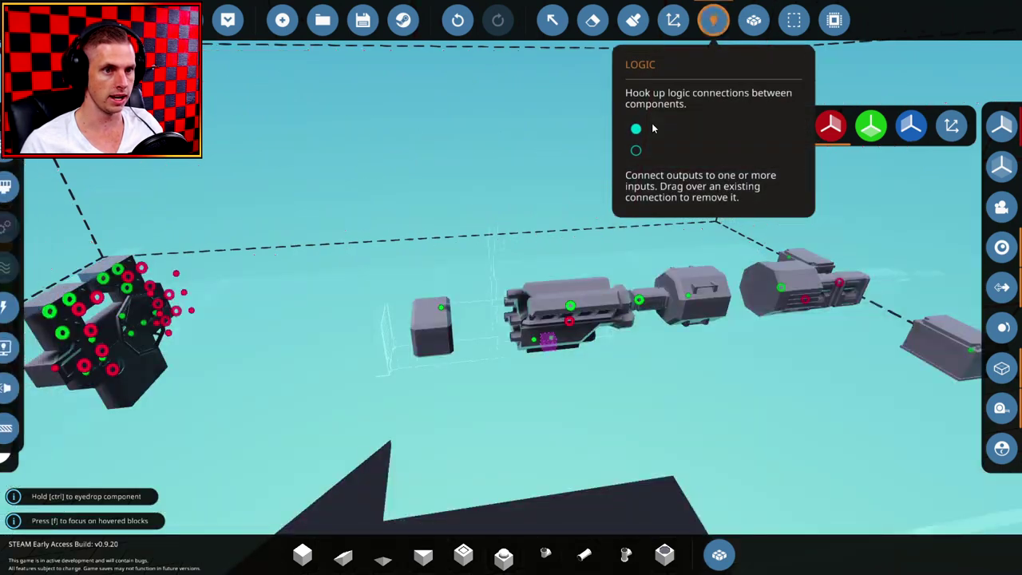
click(20, 307)
key(a)
key(w)
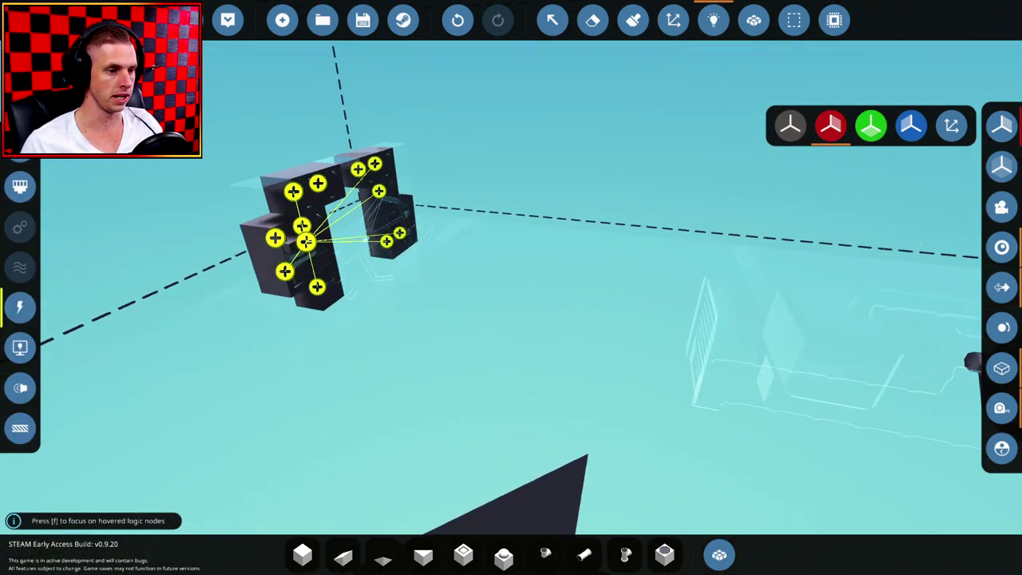
key(s)
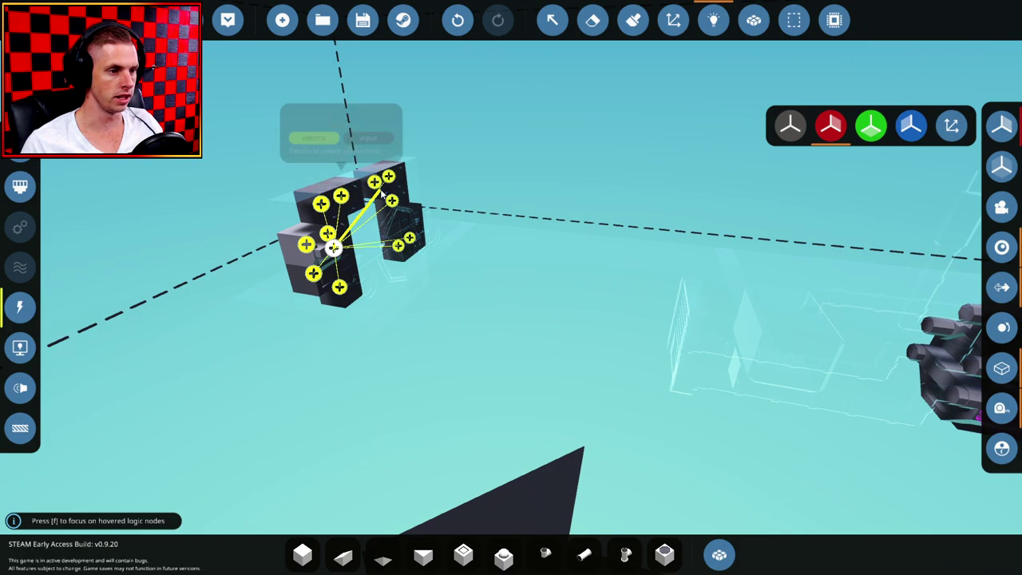
key(d)
mouse_move(401, 217)
mouse_down()
mouse_move(452, 232)
mouse_move(395, 228)
mouse_up()
key(a)
key(d)
key(a)
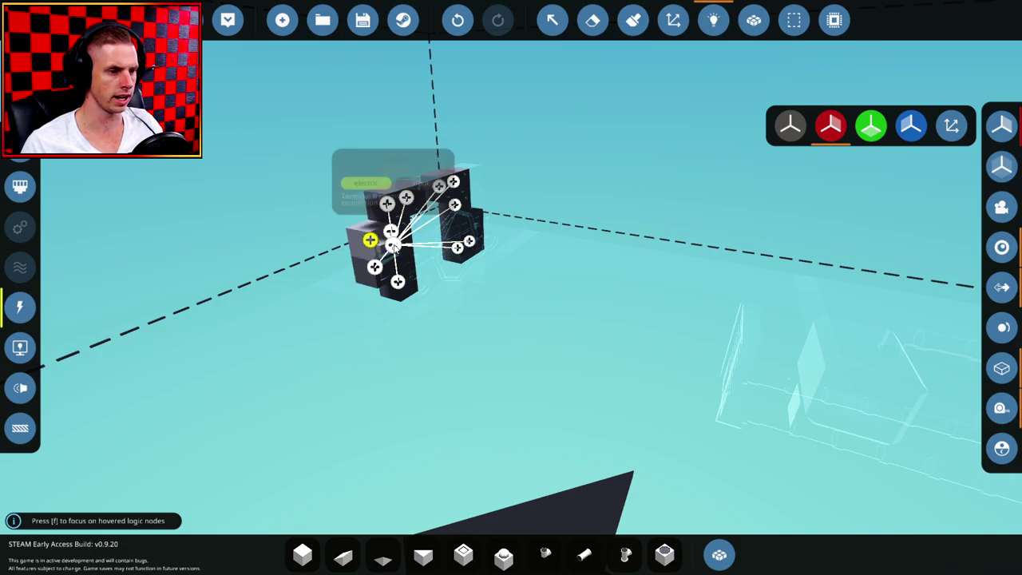
Wire the control console's breaker to both batteries
right_drag(423, 258, 419, 269)
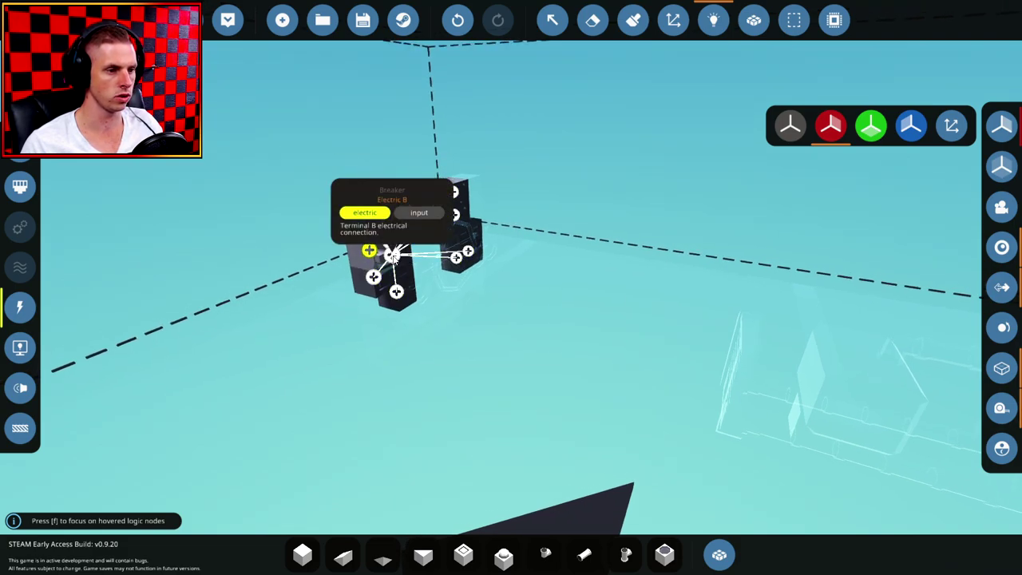
drag(391, 255, 446, 294)
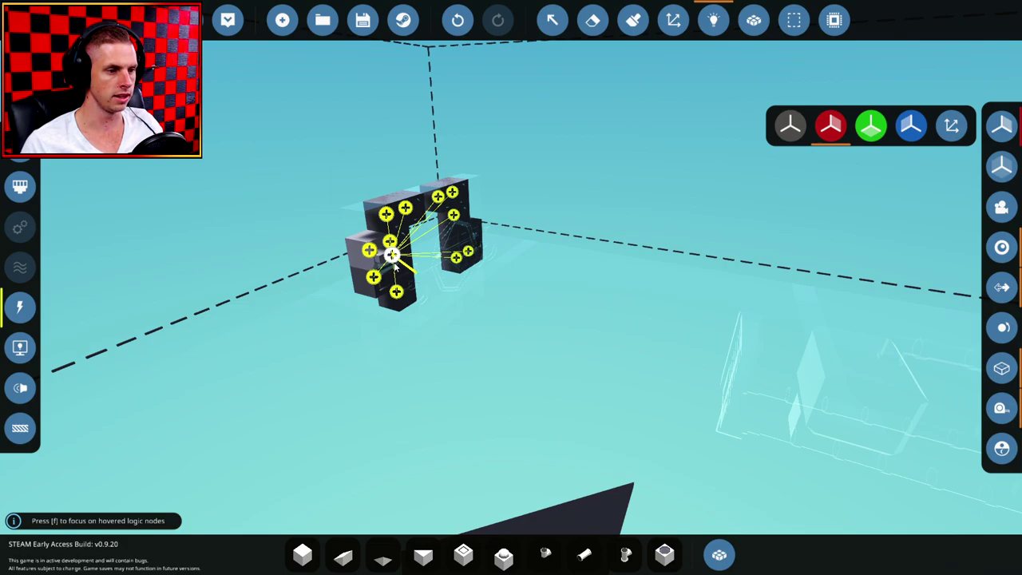
drag(395, 268, 636, 498)
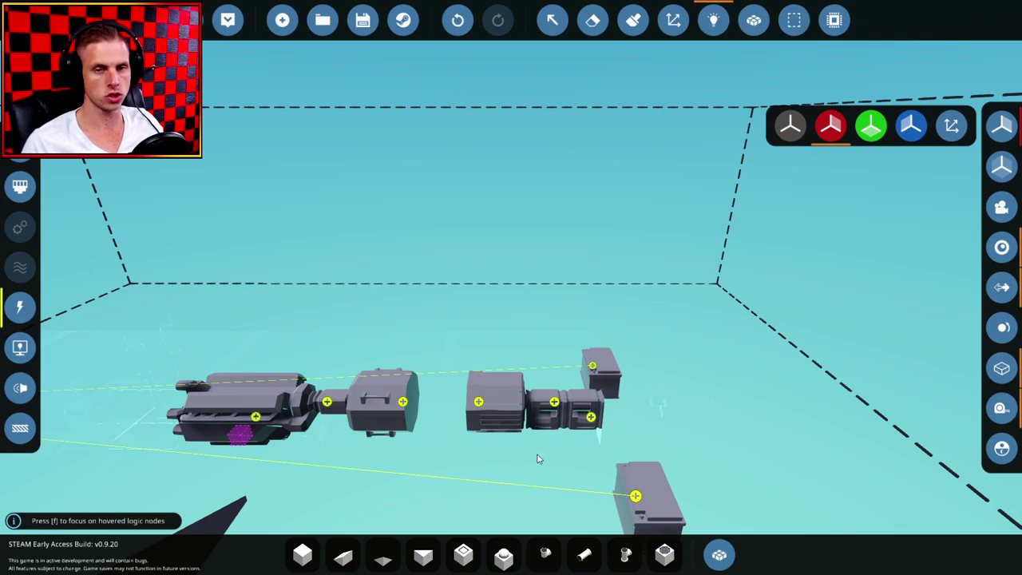
Wire the breaker's Electric B terminal to the diesel engine, clutch, generator, electric motor and both gearboxes
key(a)
right_drag(525, 462, 506, 465)
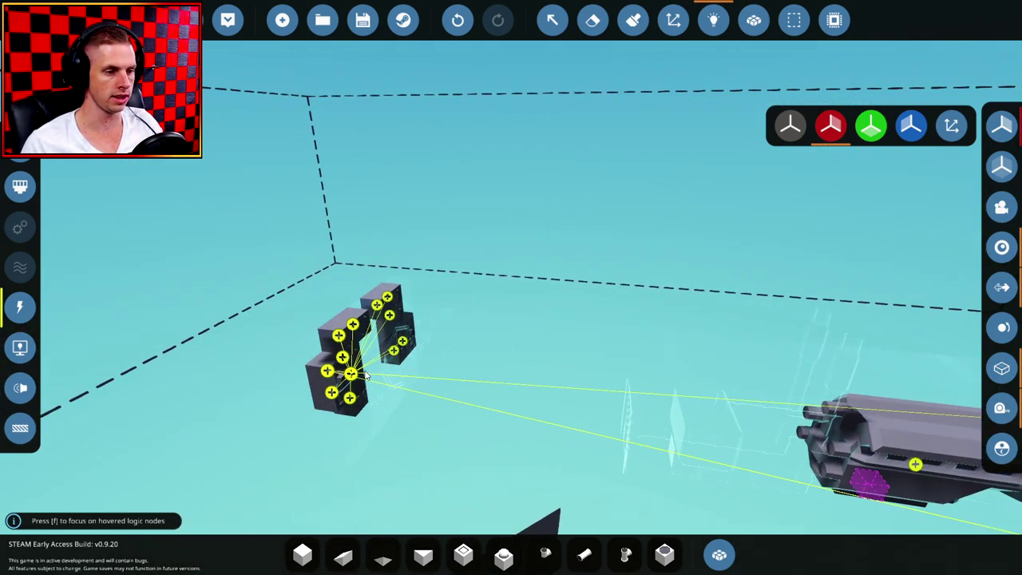
key(d)
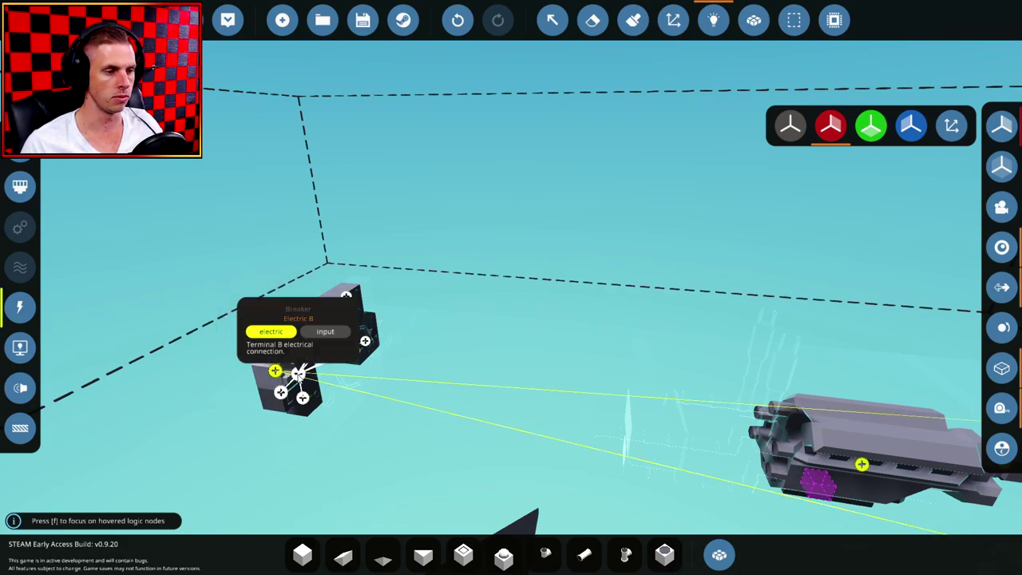
key(d)
drag(299, 374, 711, 419)
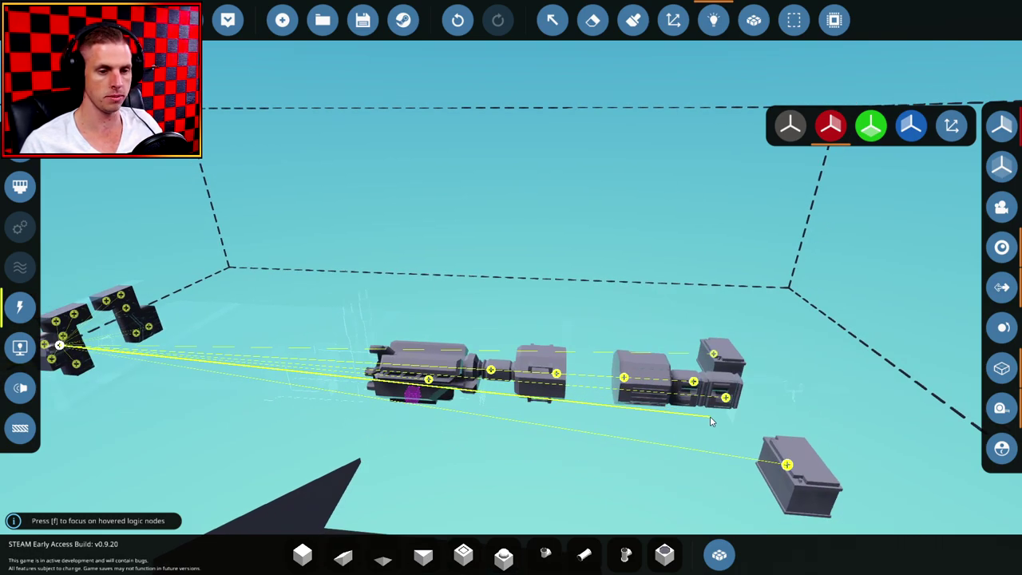
key(a)
key(d)
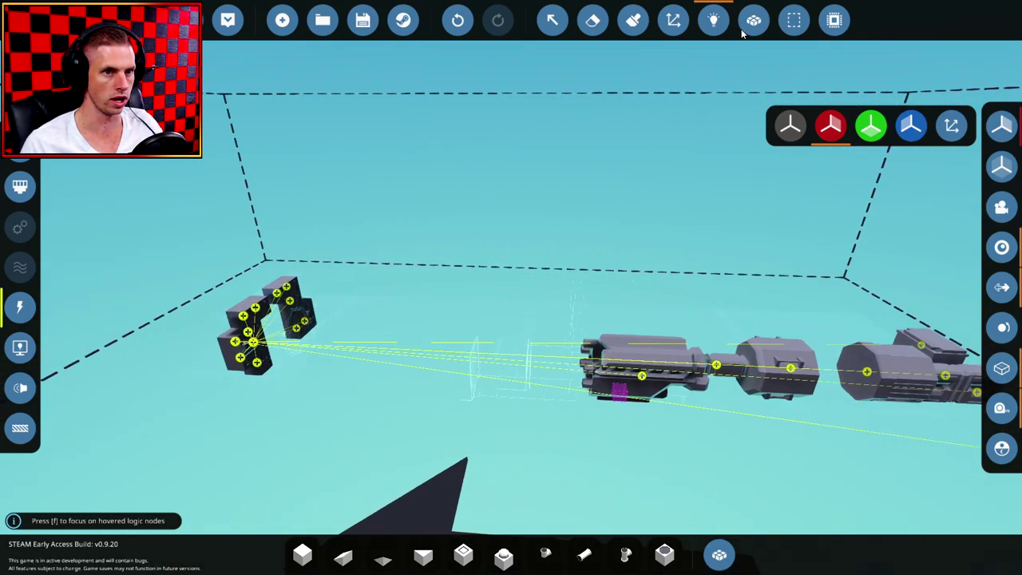
Show the on/off and number logic nodes and connect the Electric Throttle's Throttle Value output to the electric motor
click(20, 148)
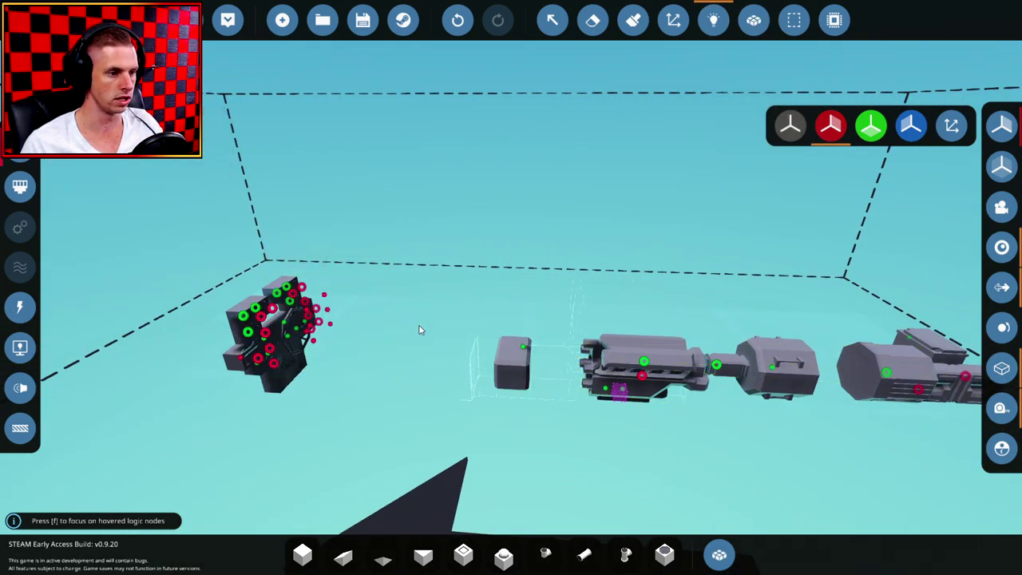
key(w)
right_drag(432, 337, 397, 327)
key(d)
key(s)
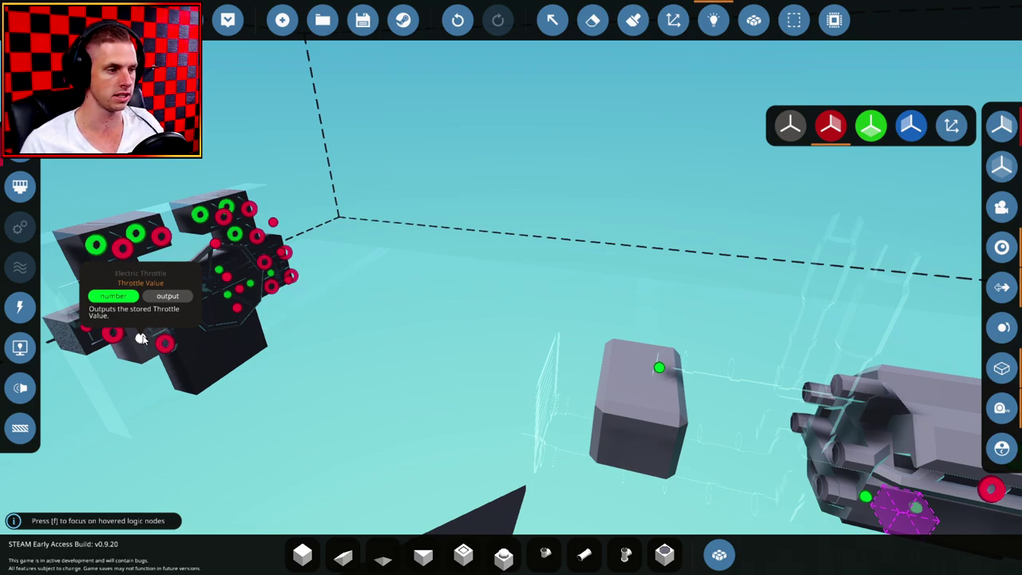
drag(140, 339, 489, 365)
right_drag(139, 340, 489, 365)
key(s)
drag(489, 365, 555, 296)
right_drag(564, 365, 436, 315)
key(w)
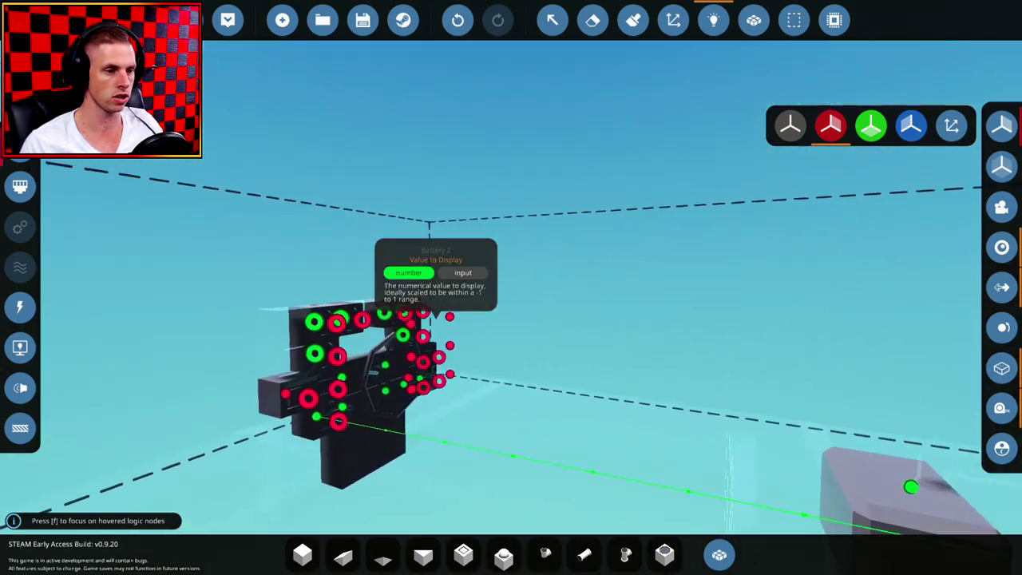
Connect the Engine Throttle's Throttle Value output to the Medium Engine's Throttle input
key(w)
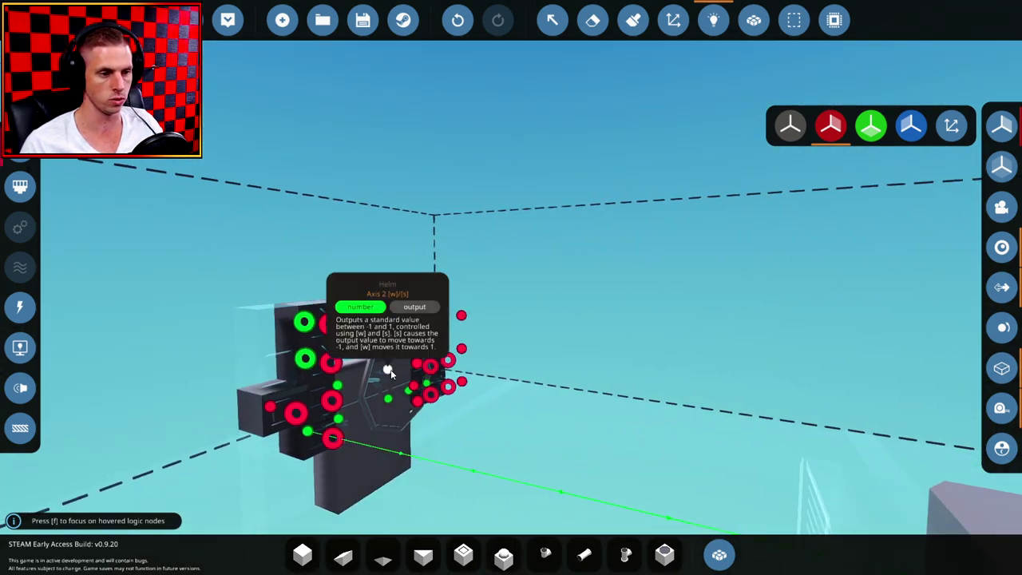
right_drag(392, 374, 495, 320)
key(s)
key(w)
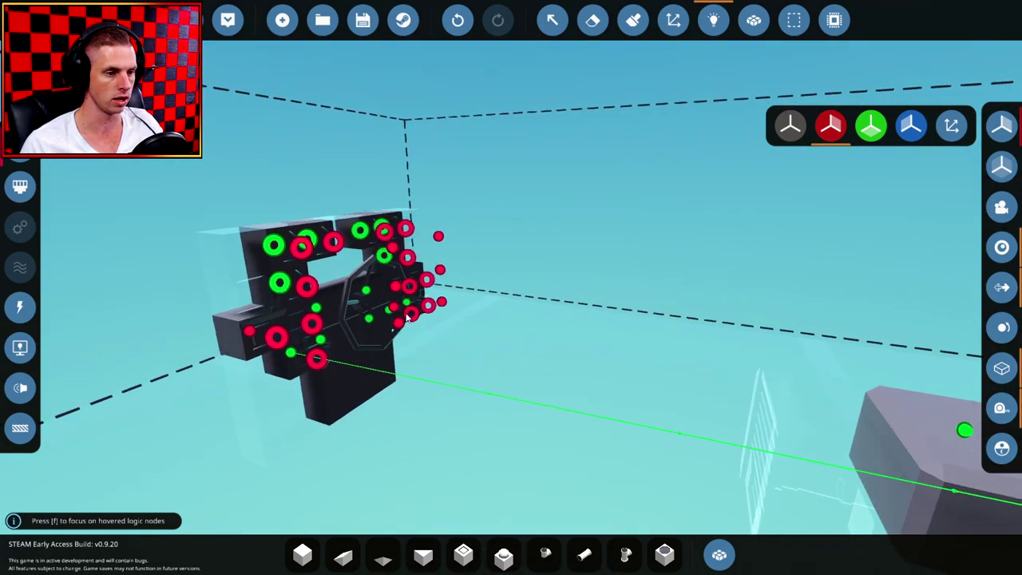
key(a)
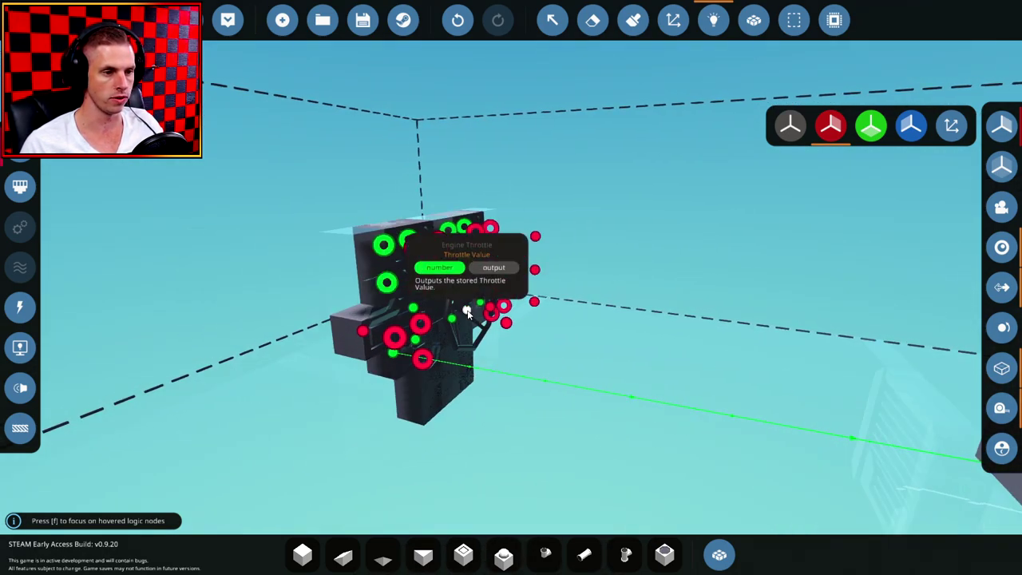
key(f)
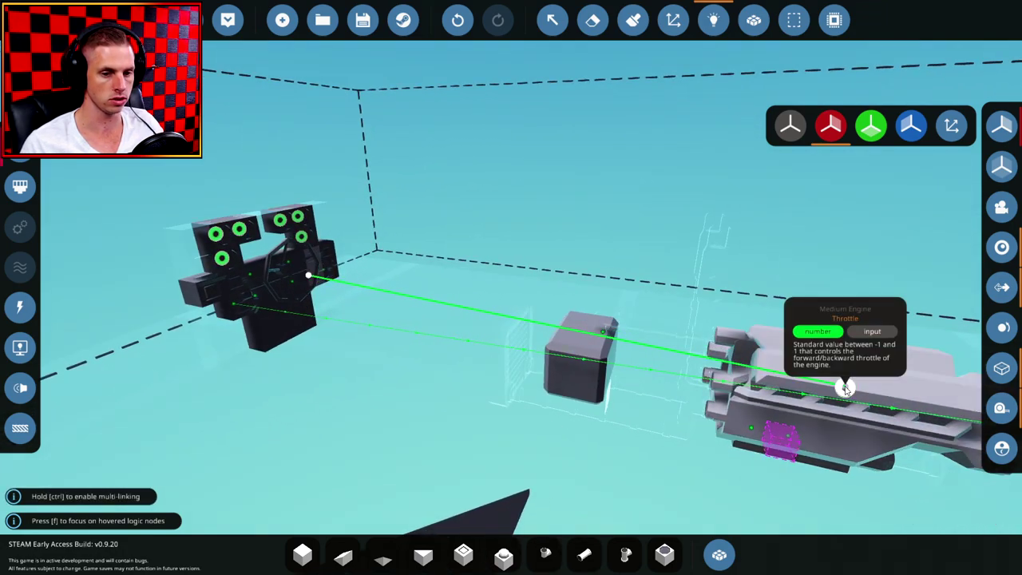
key(w)
right_drag(685, 349, 562, 277)
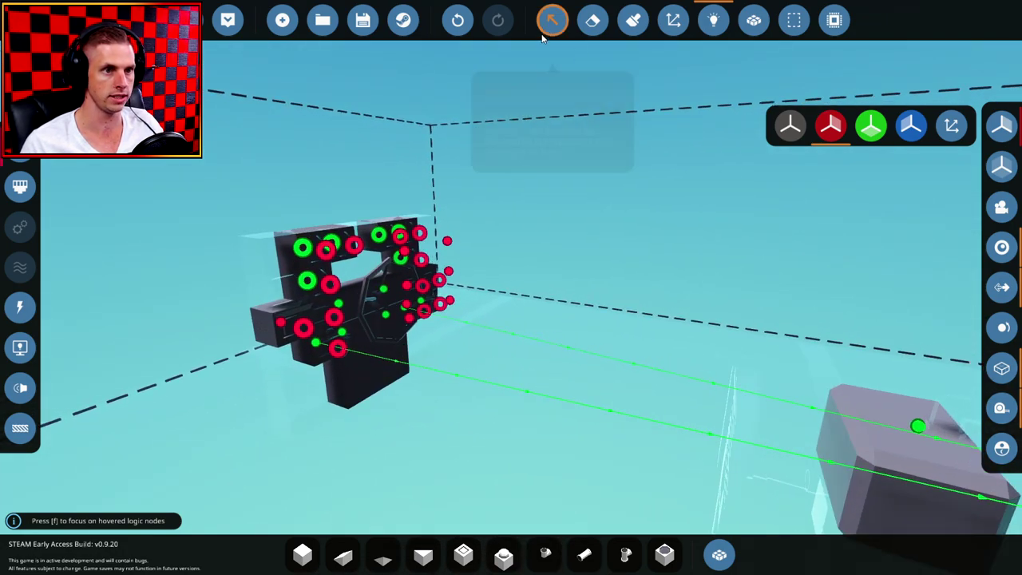
Check the console levers' value settings and connect the Clutch lever's Throttle Value output to the clutch's Clutch Pressure input
click(548, 24)
right_drag(529, 193, 474, 279)
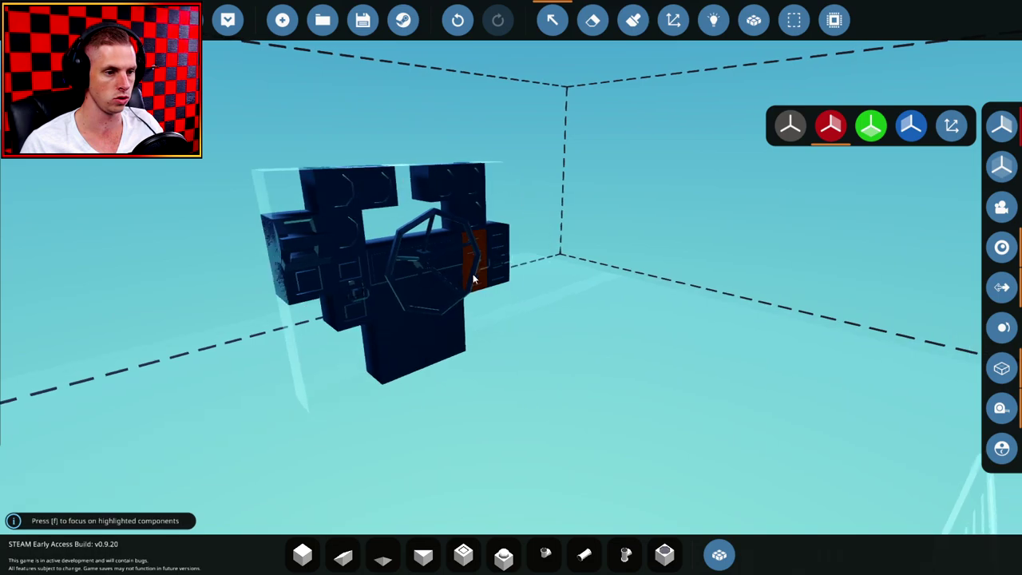
click(354, 288)
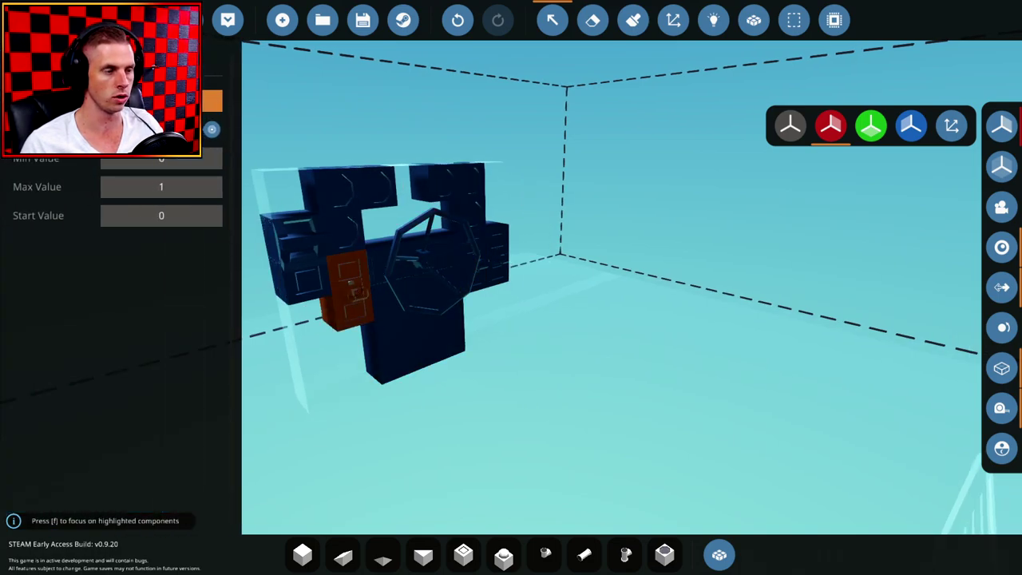
mouse_move(520, 274)
right_down()
mouse_move(488, 274)
mouse_move(520, 273)
right_up()
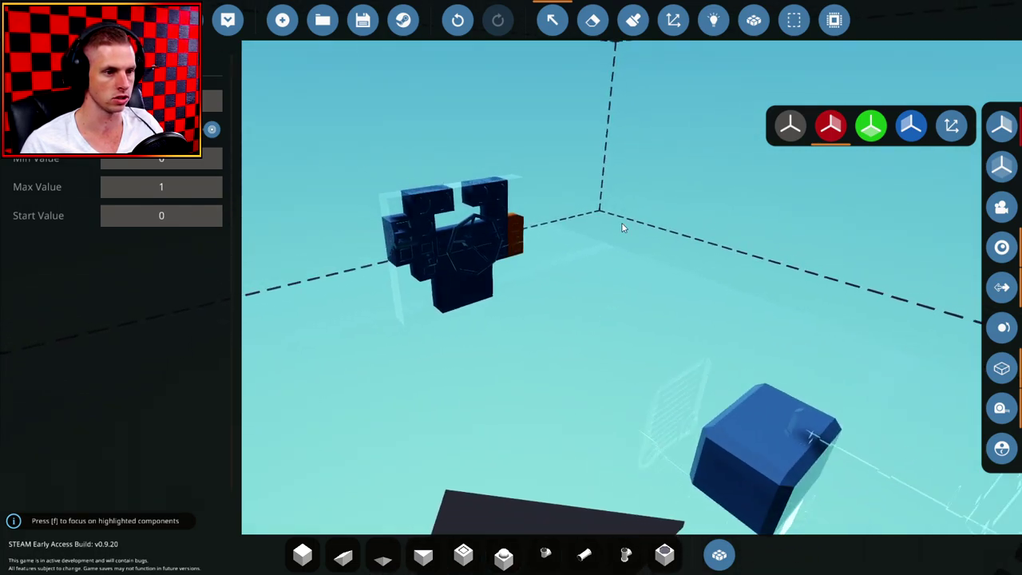
click(714, 20)
click(20, 147)
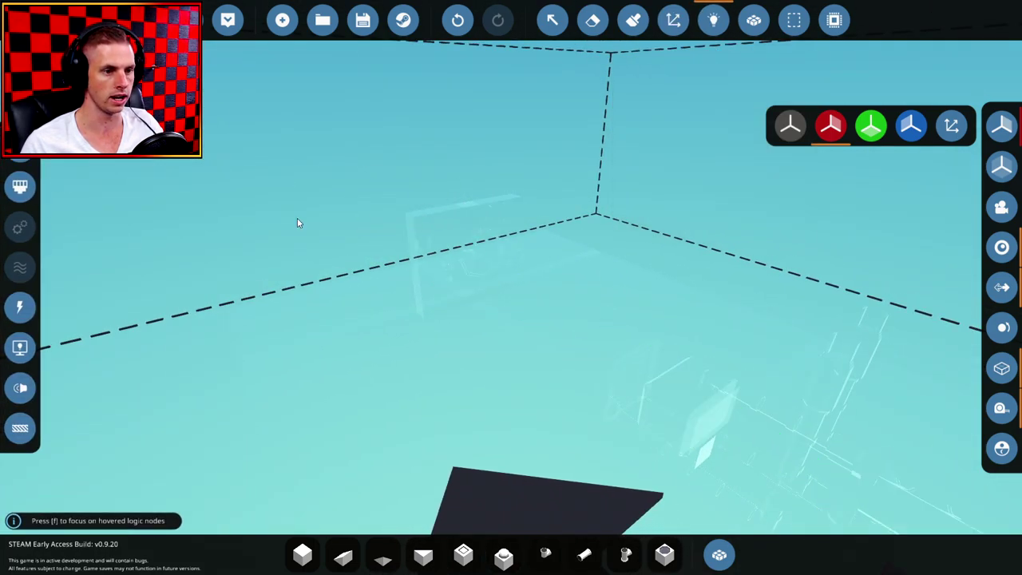
click(20, 147)
key(w)
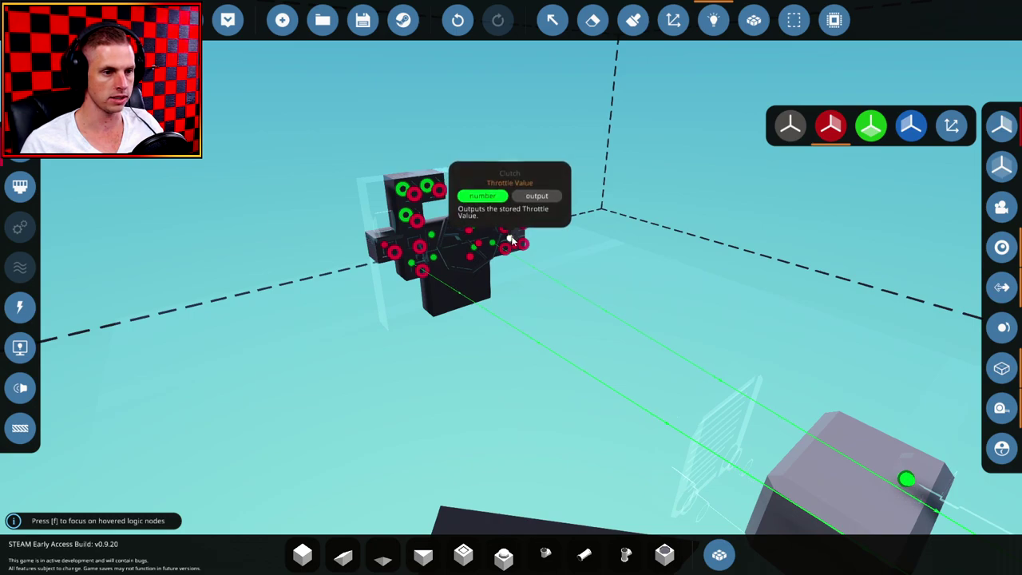
key(s)
drag(511, 238, 541, 315)
key(a)
key(w)
right_drag(541, 315, 470, 243)
key(a)
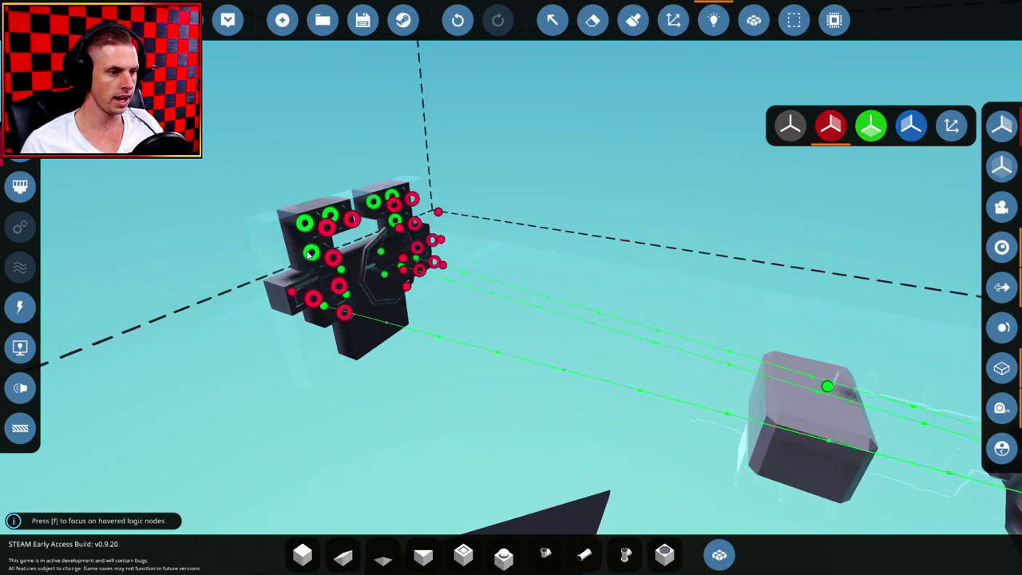
Connect the two battery gauges on the control console to the two batteries
drag(311, 254, 752, 287)
key(d)
key(w)
right_drag(723, 310, 681, 288)
key(a)
key(d)
drag(456, 218, 612, 304)
drag(743, 333, 744, 332)
key(s)
right_drag(637, 295, 628, 293)
key(w)
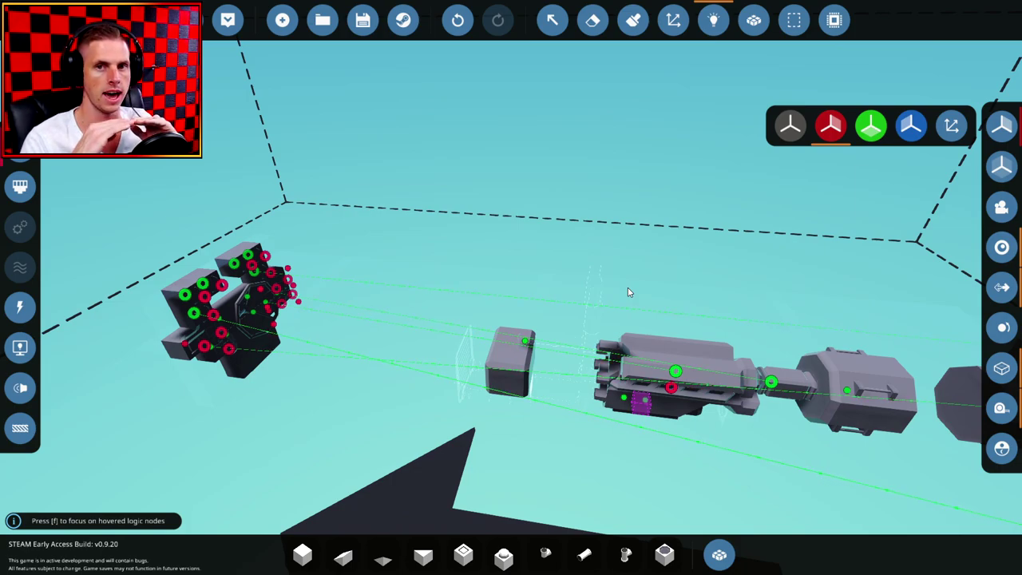
Connect the Engine RPS gauge's Value to Display input to the matching number output on the Medium Engine
key(w)
right_drag(628, 288, 567, 299)
key(s)
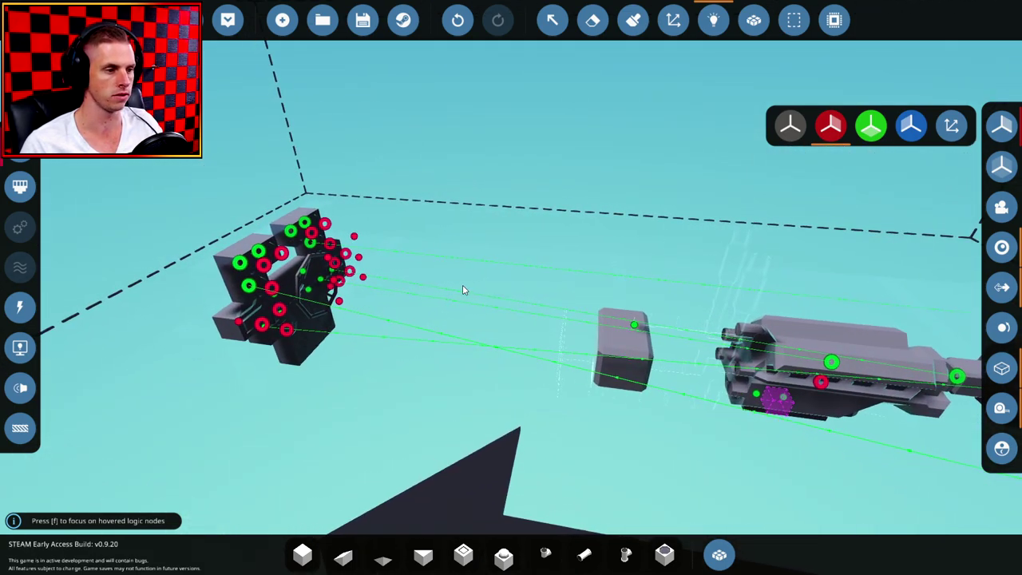
mouse_move(242, 266)
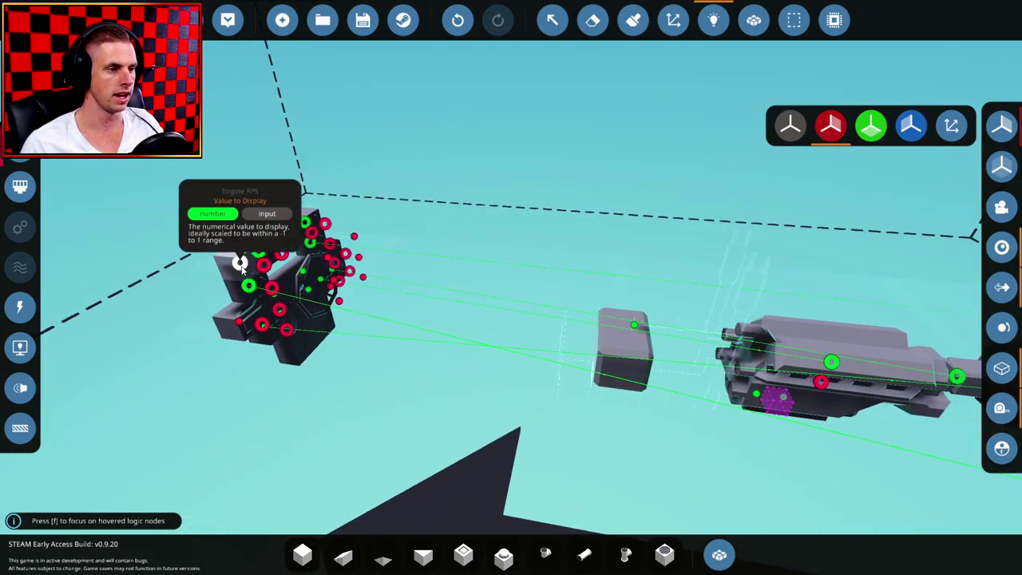
drag(242, 266, 754, 395)
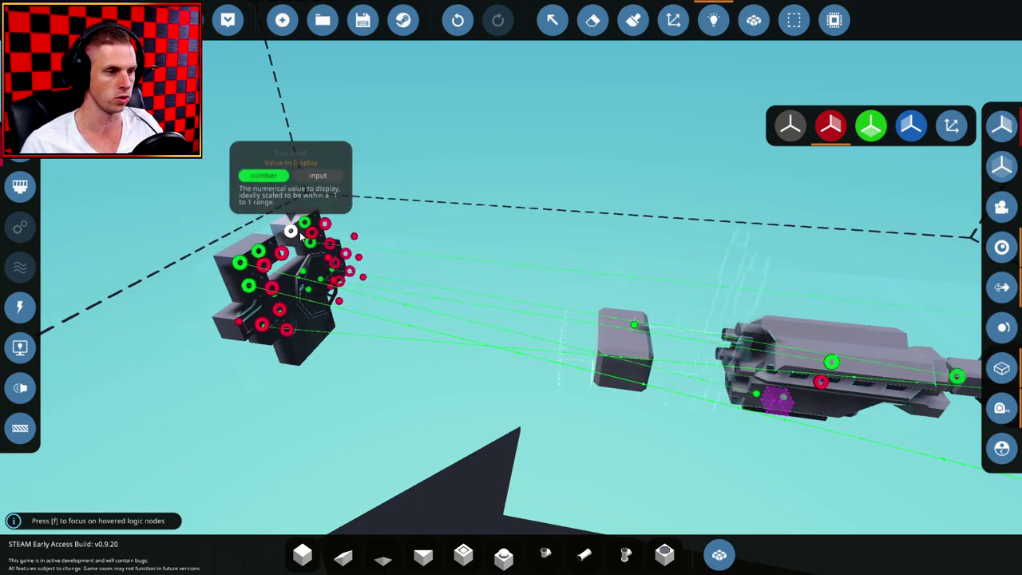
Connect the Engine Temp gauge to the engine's temperature output and the Fuel Level gauge to the Fluid Tank Medium's Tank Content output
mouse_move(305, 224)
key(d)
drag(305, 225, 746, 399)
mouse_move(302, 230)
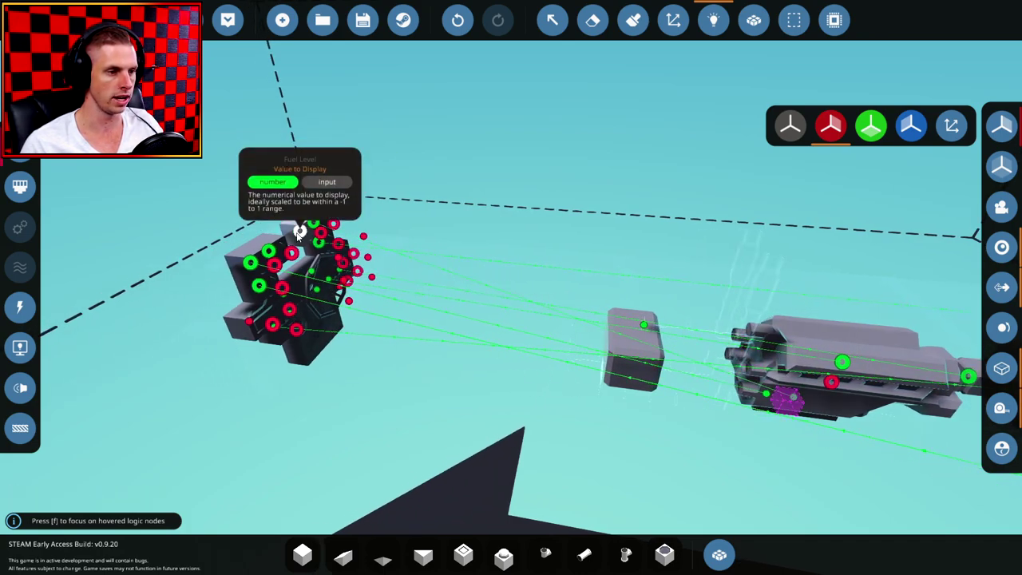
drag(299, 232, 566, 326)
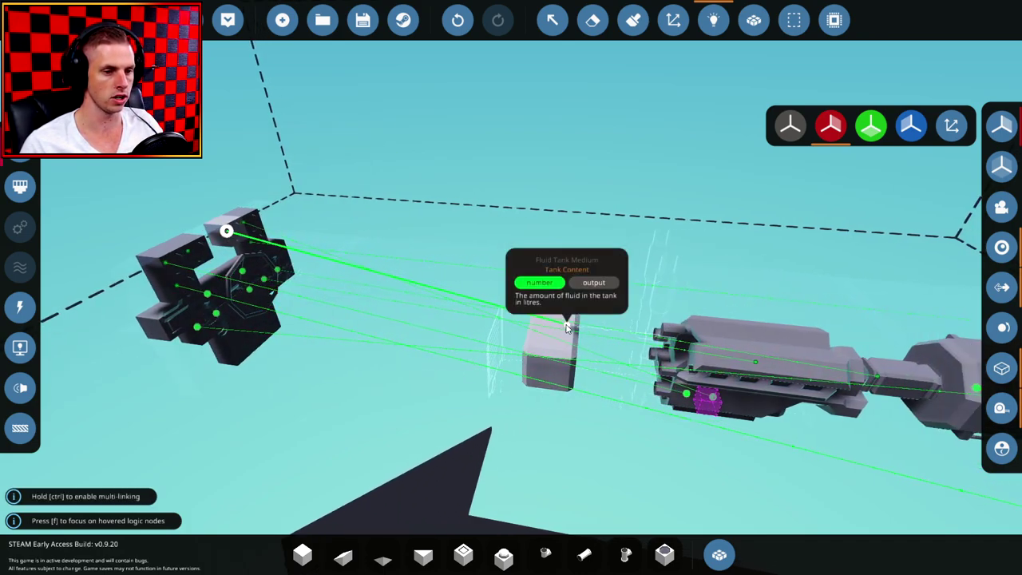
Connect the Gen Charge gauge on the control console to the generator's number output
mouse_move(188, 251)
drag(189, 251, 638, 363)
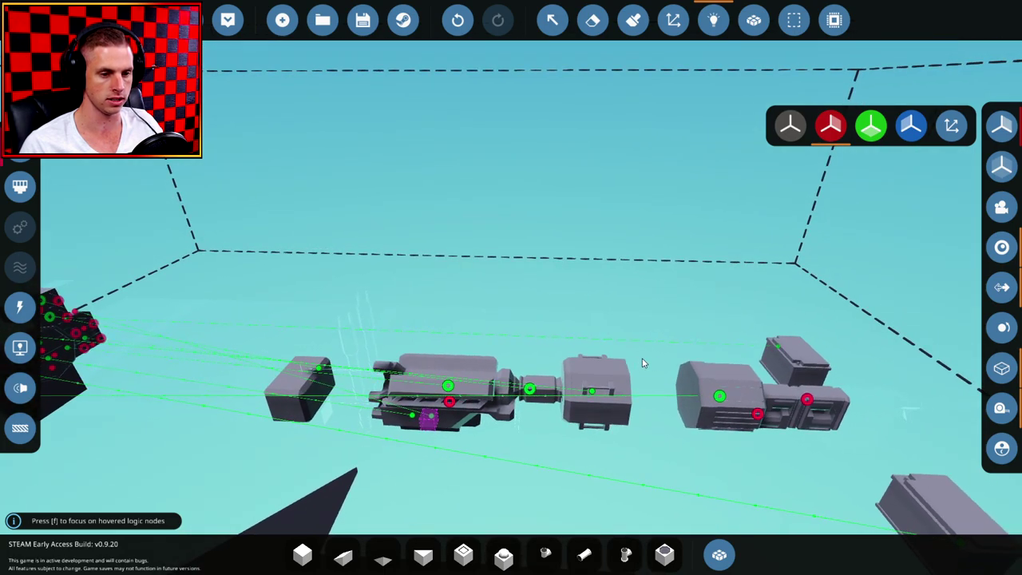
right_drag(639, 373, 656, 388)
key(s)
key(d)
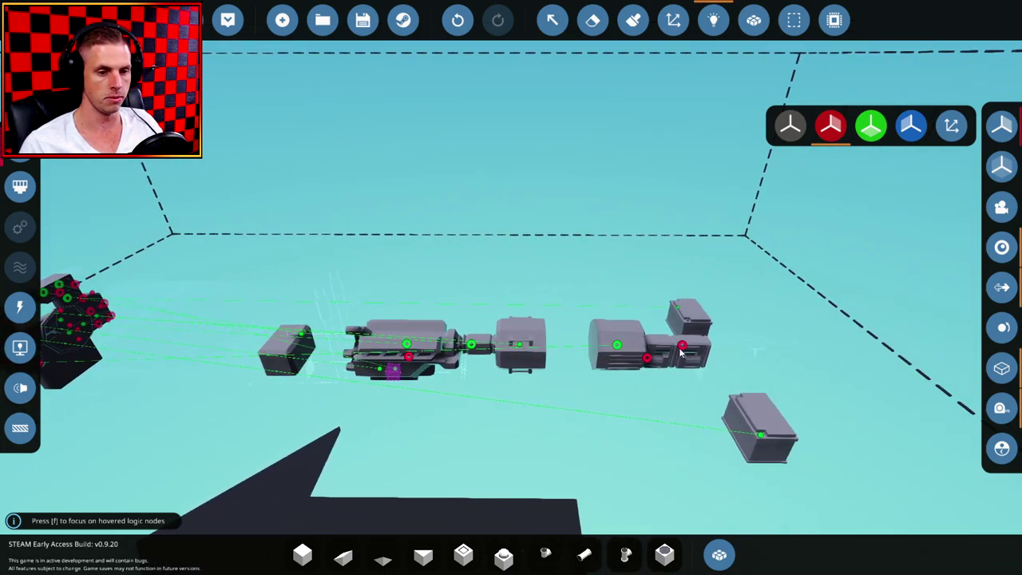
Examine the logic links between the control console, fuel tank, engine, clutch, generator, motor and batteries for missing connections
right_drag(660, 364, 681, 375)
key(w)
key(s)
key(w)
key(d)
key(s)
key(a)
key(w)
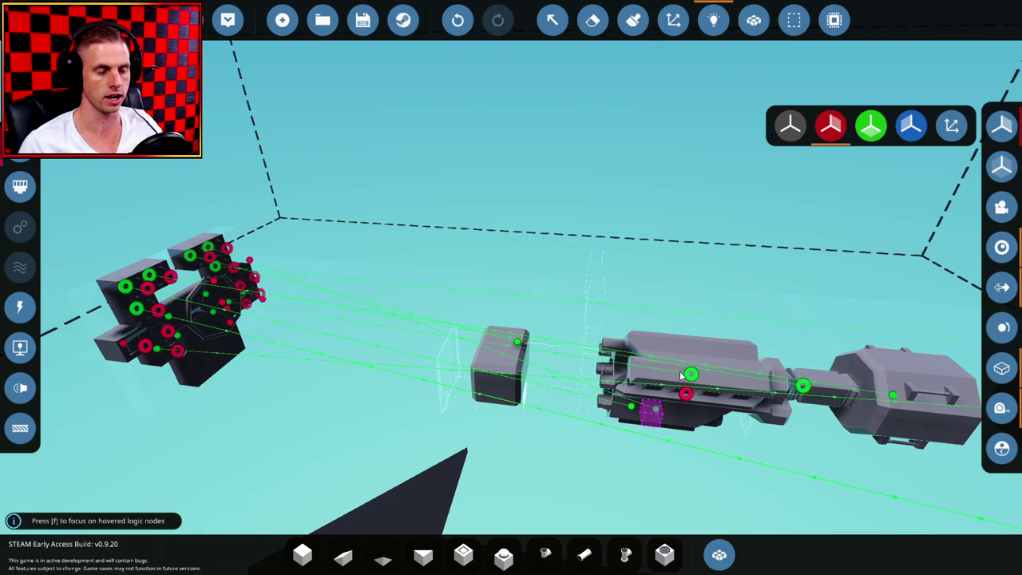
key(s)
key(a)
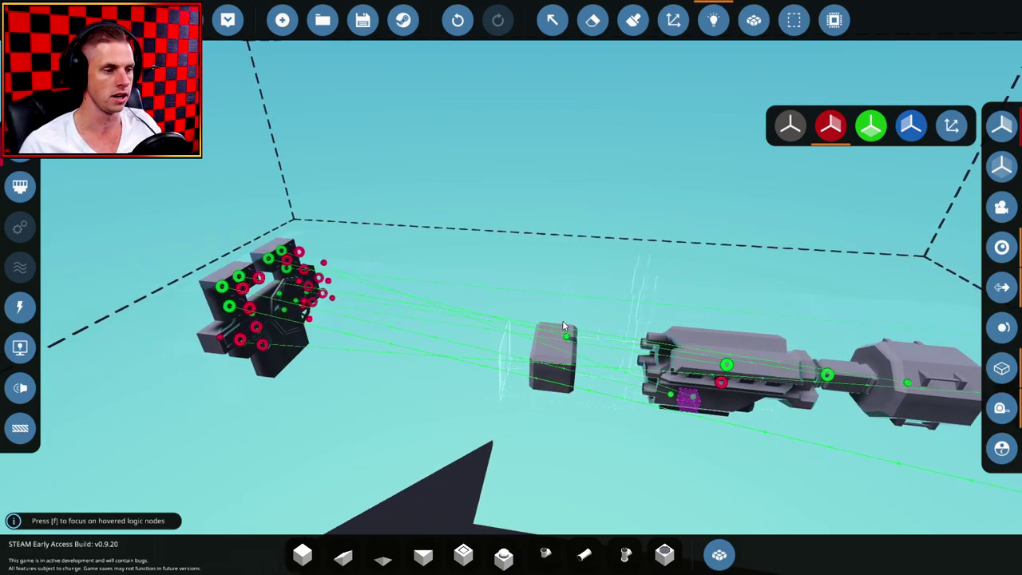
key(a)
right_drag(516, 265, 479, 275)
key(w)
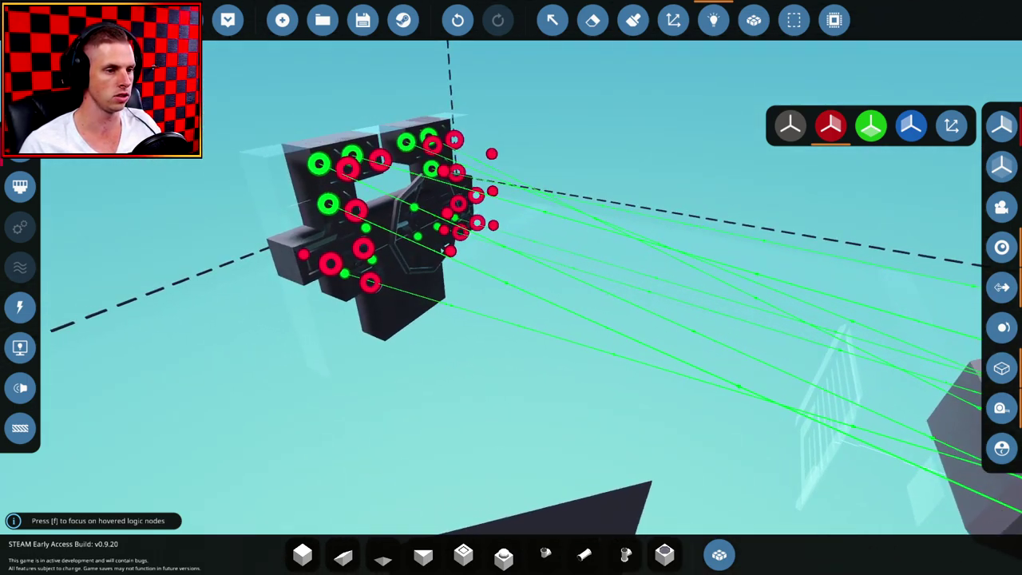
key(s)
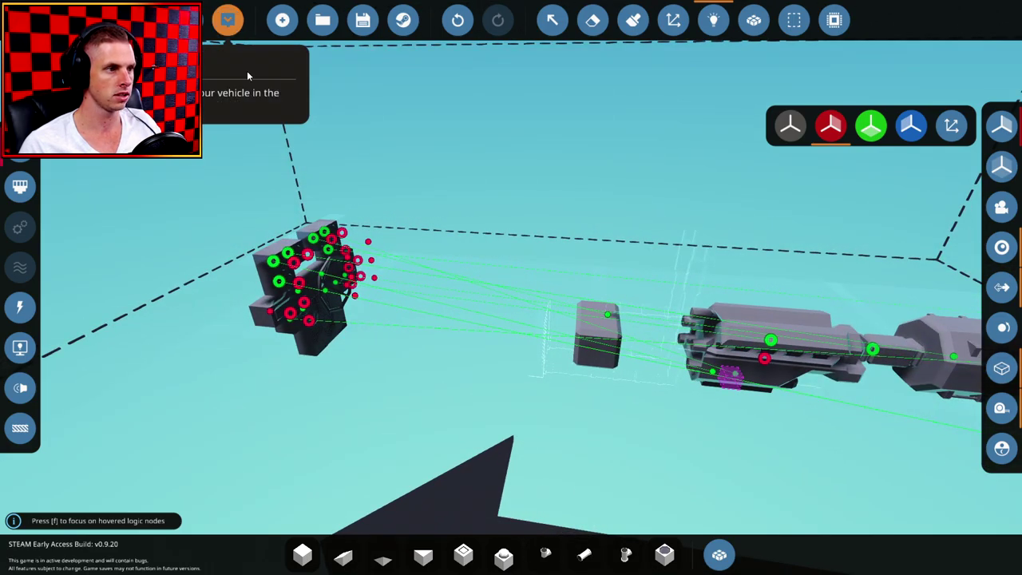
Spawn the vehicle in the hangar and walk up to its control console
click(227, 20)
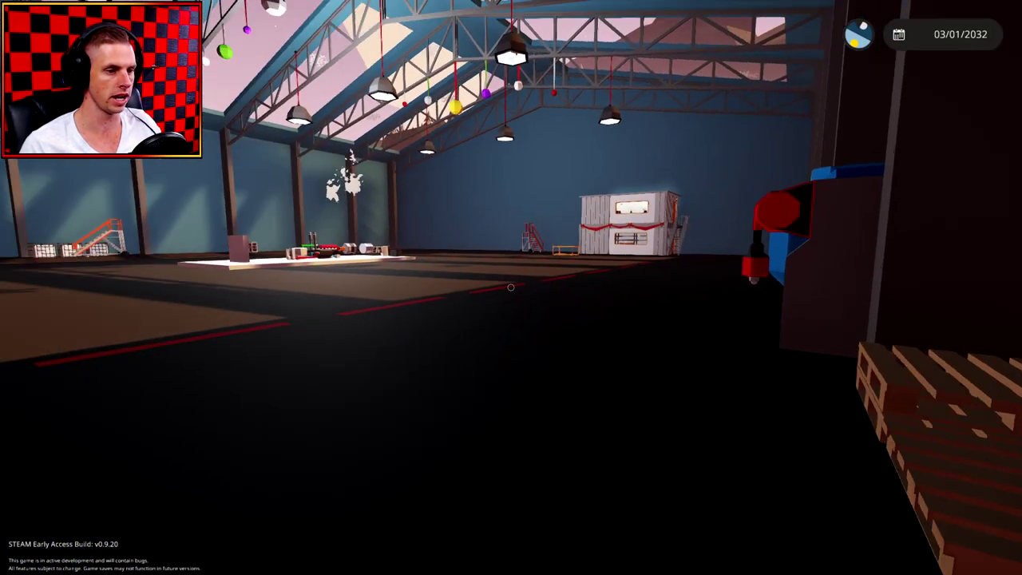
key(w)
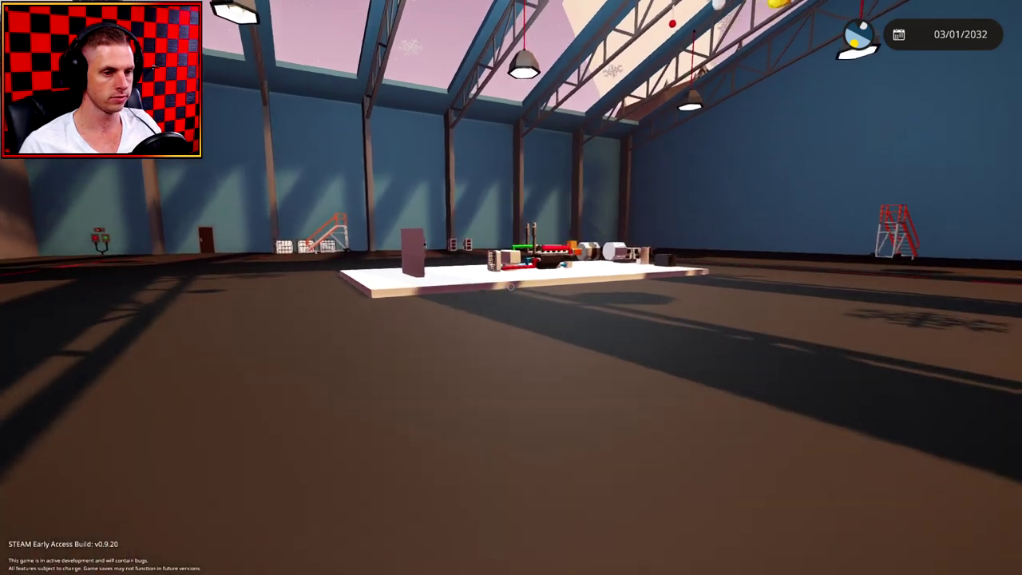
key(w)
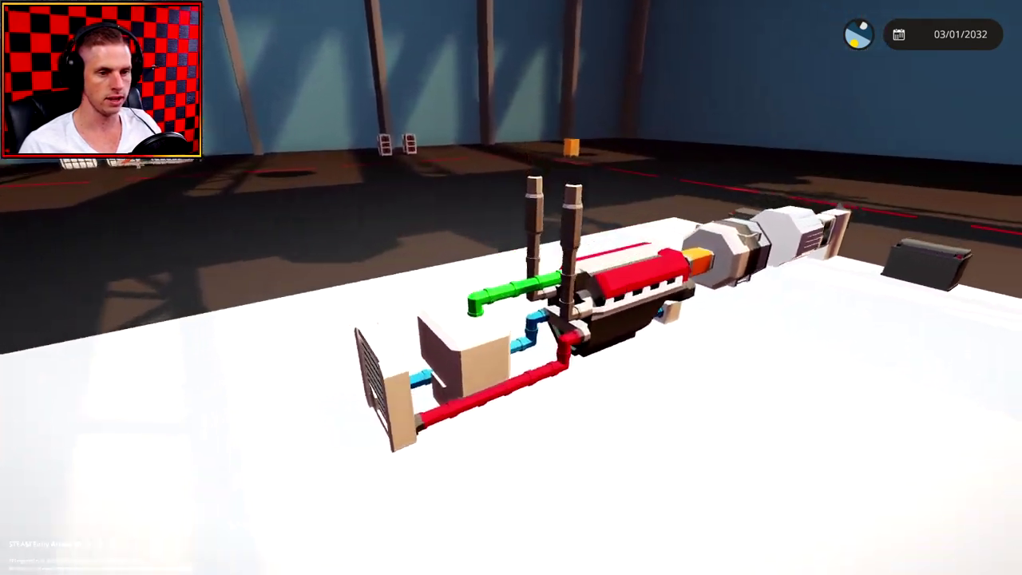
key(w)
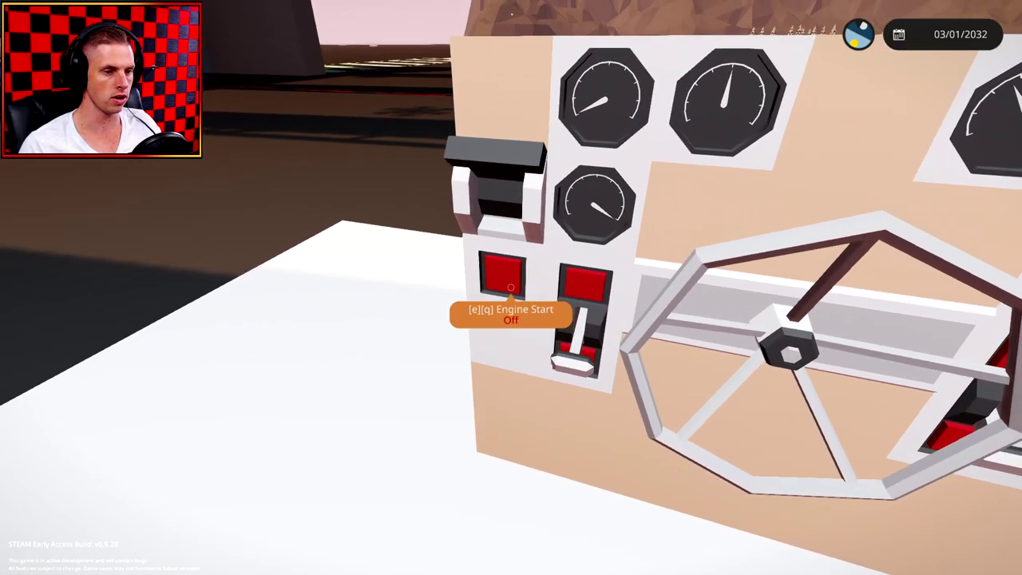
Try to start the engine with the Engine Throttle raised, and return the vehicle to the workbench
key(d)
key(e)
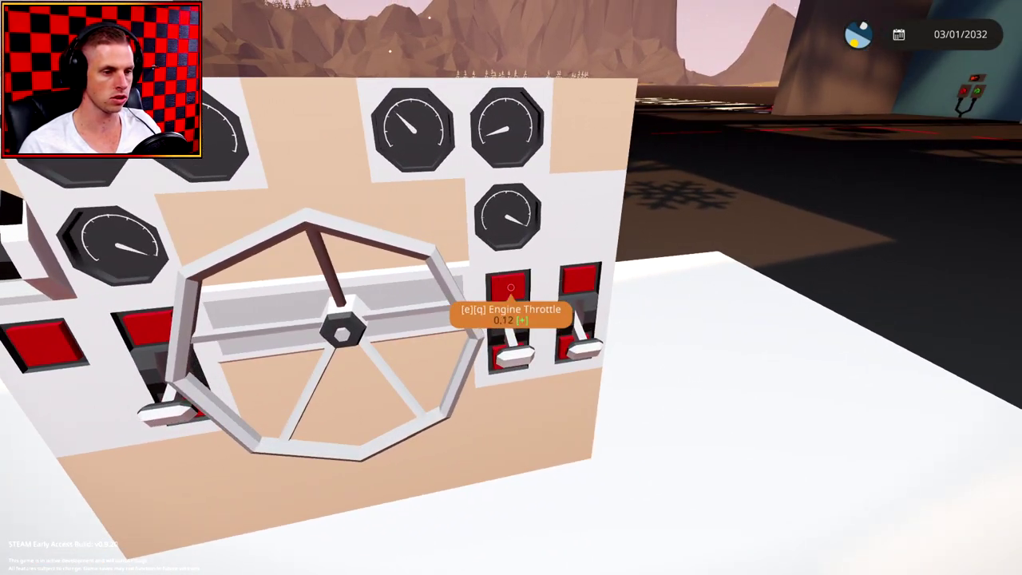
key(a)
key(q)
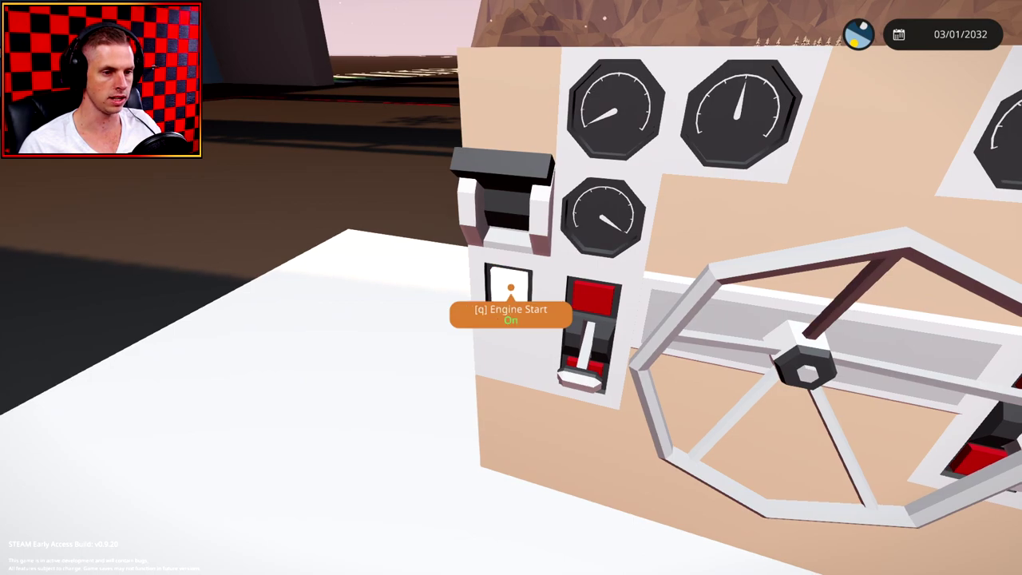
key(q)
key(q)
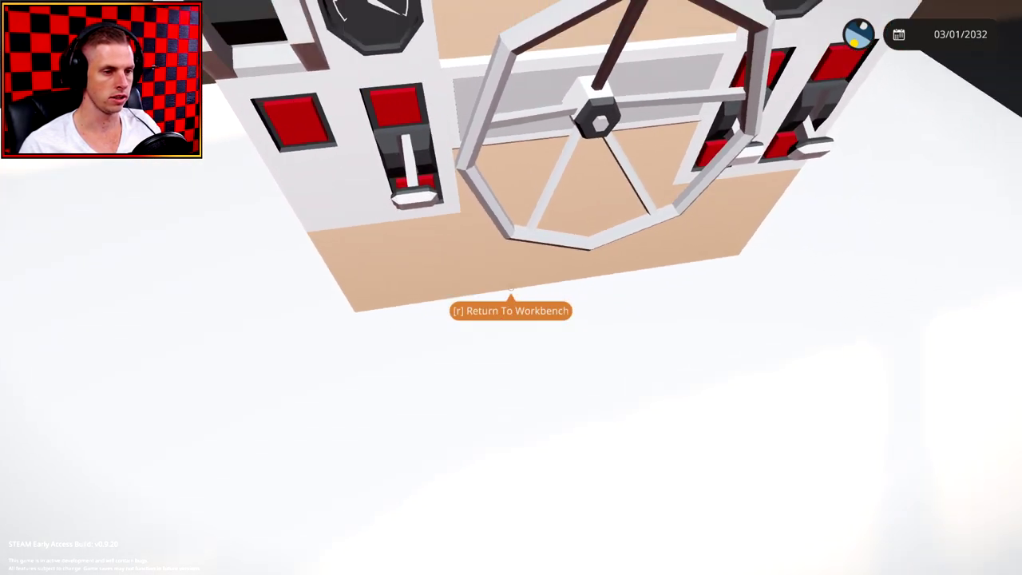
key(r)
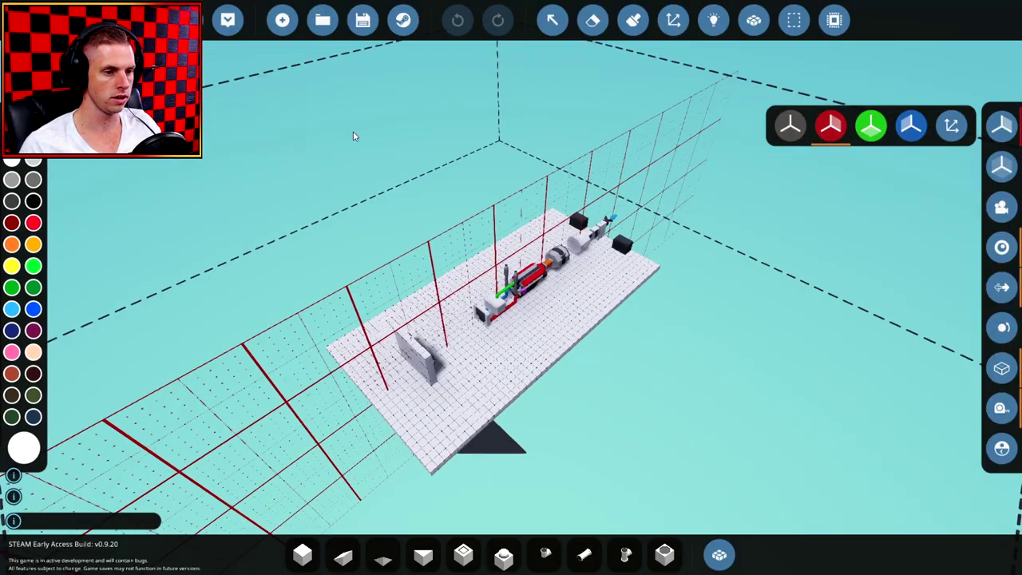
Check the Engine Start button's electric connection and show the on/off and number logic nodes again
click(715, 20)
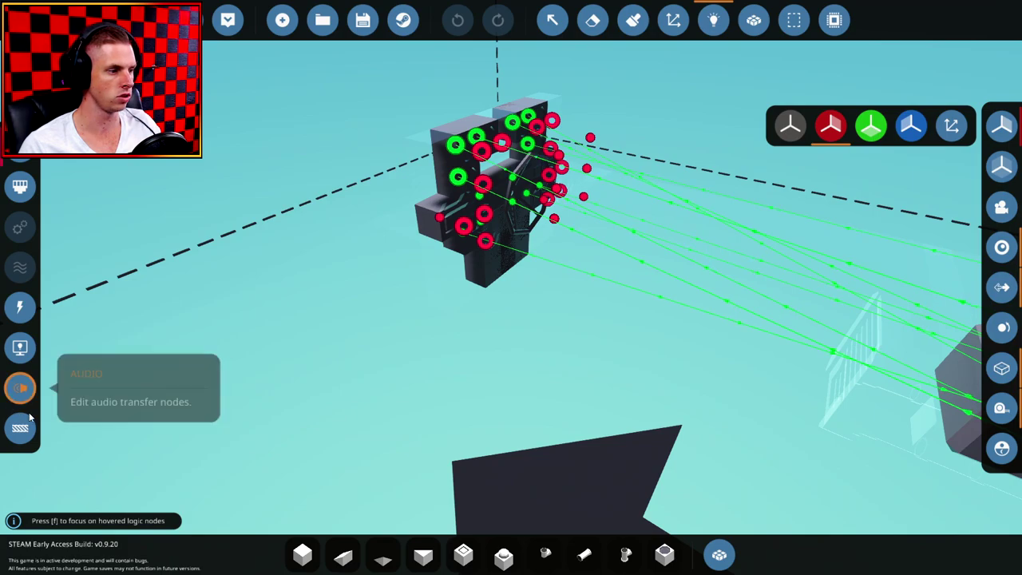
click(20, 306)
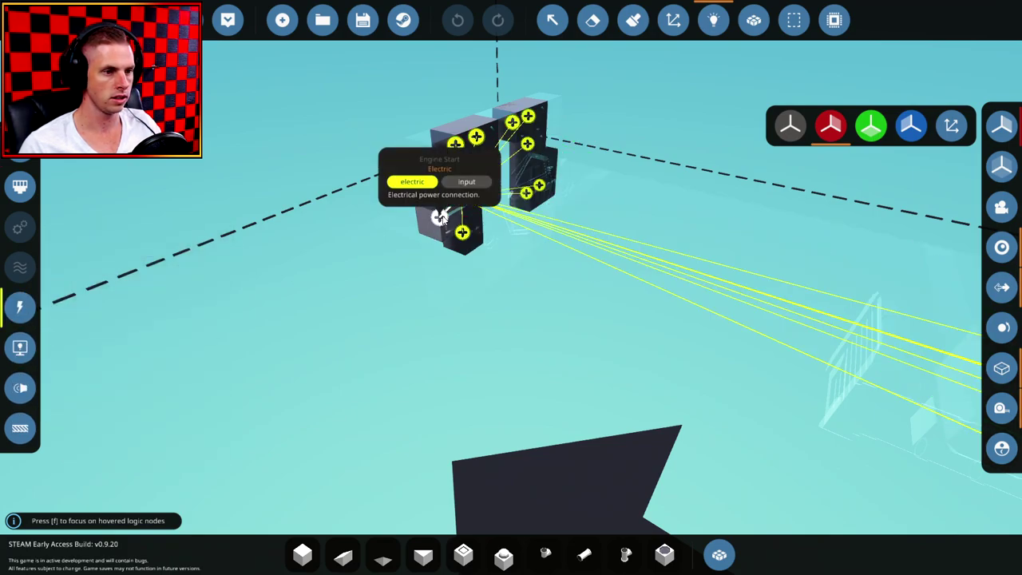
right_drag(441, 222, 520, 184)
click(20, 147)
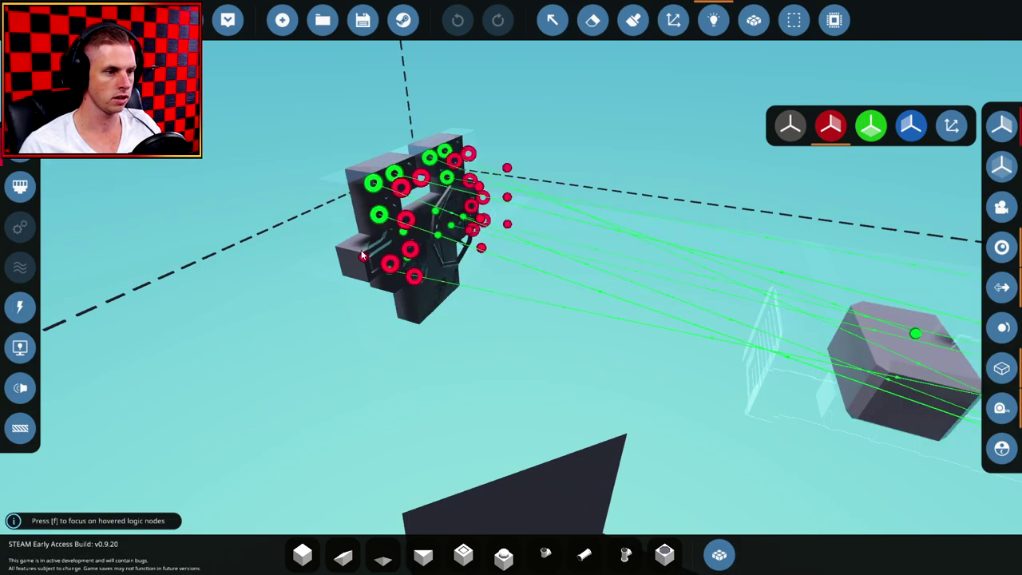
Connect the Engine Start button's on/off output to the diesel engine's on/off input
drag(362, 255, 468, 339)
right_drag(468, 336, 543, 324)
drag(468, 340, 569, 312)
key(a)
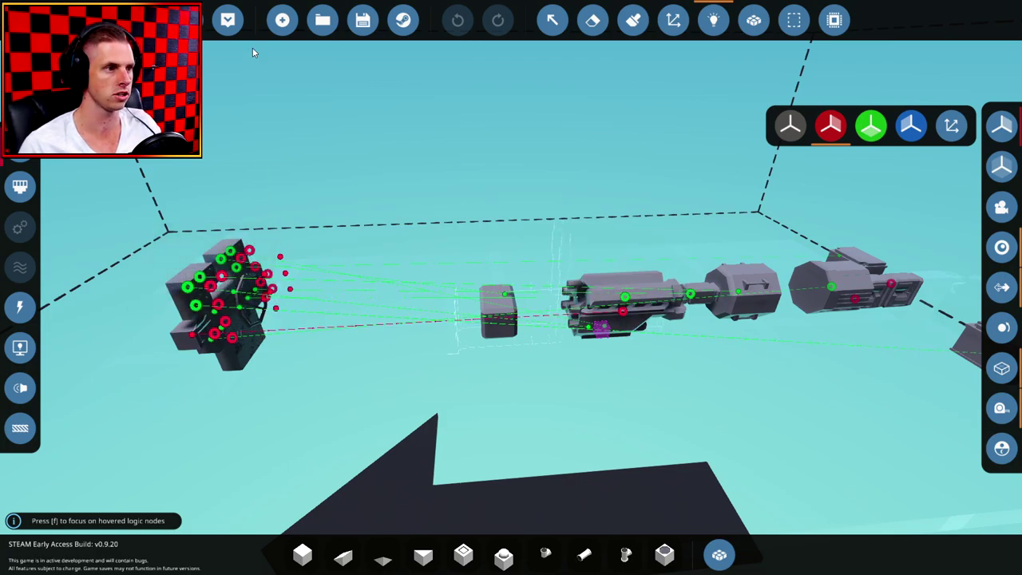
Spawn the rewired vehicle and climb onto its platform in front of the control console
click(228, 20)
key(w)
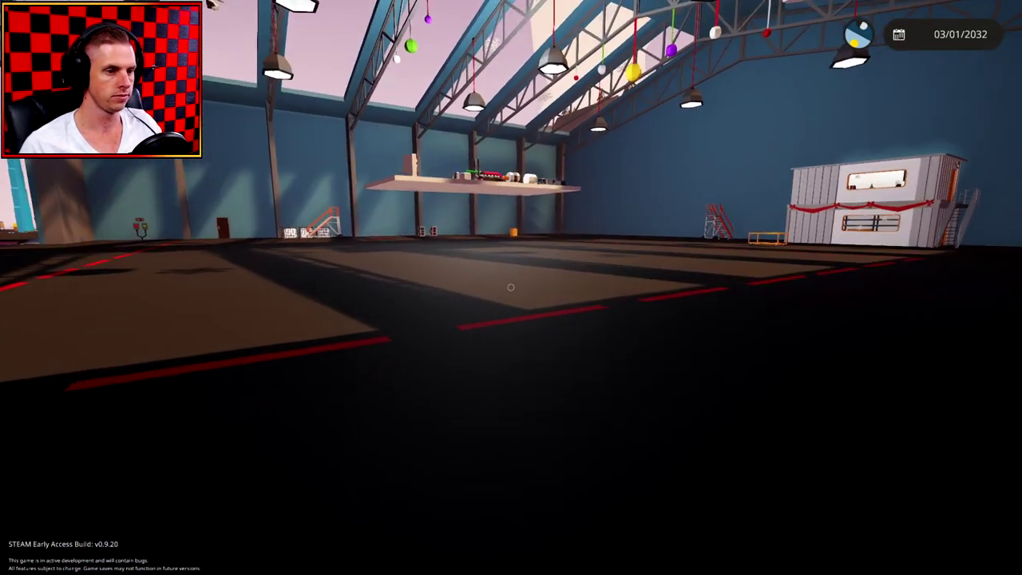
key(w)
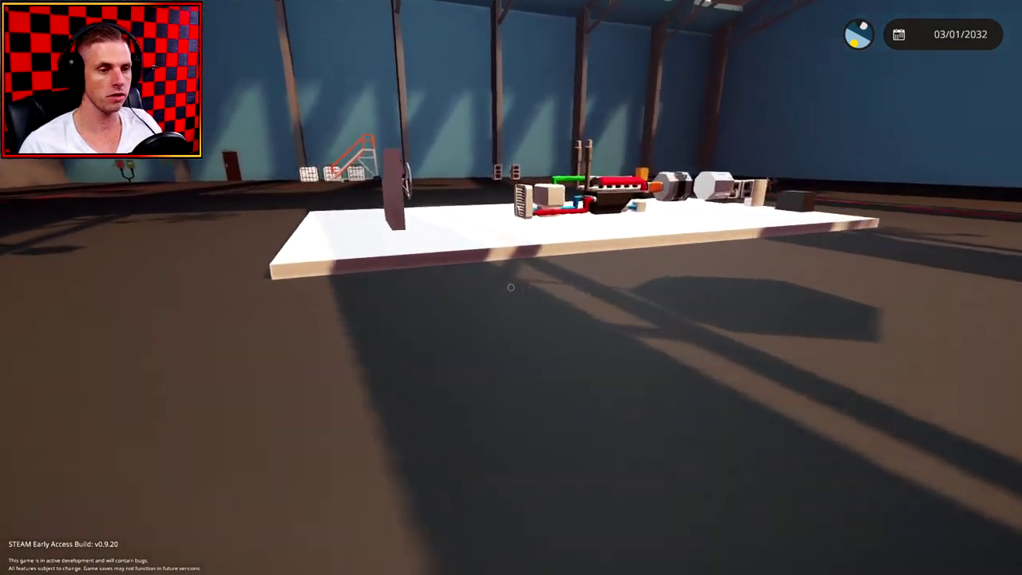
key(space)
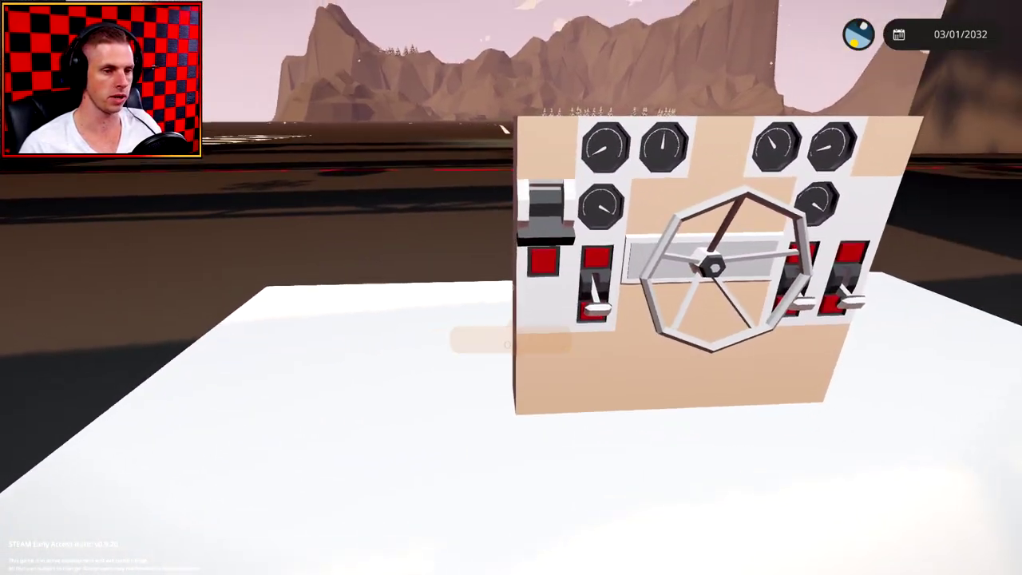
key(w)
Raise the Engine Throttle and hold Engine Start on to start the diesel engine
key(w)
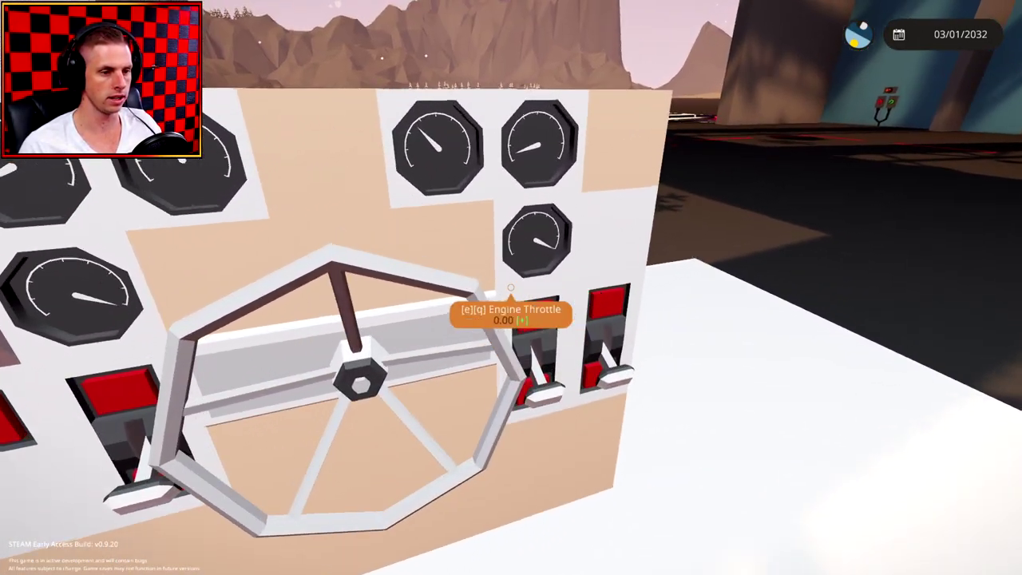
key(q)
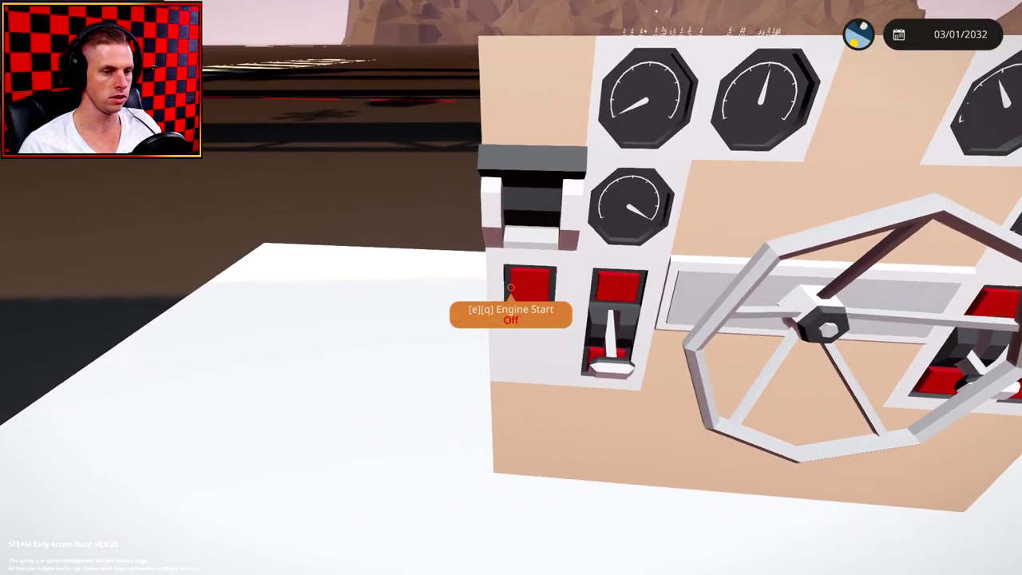
key(q)
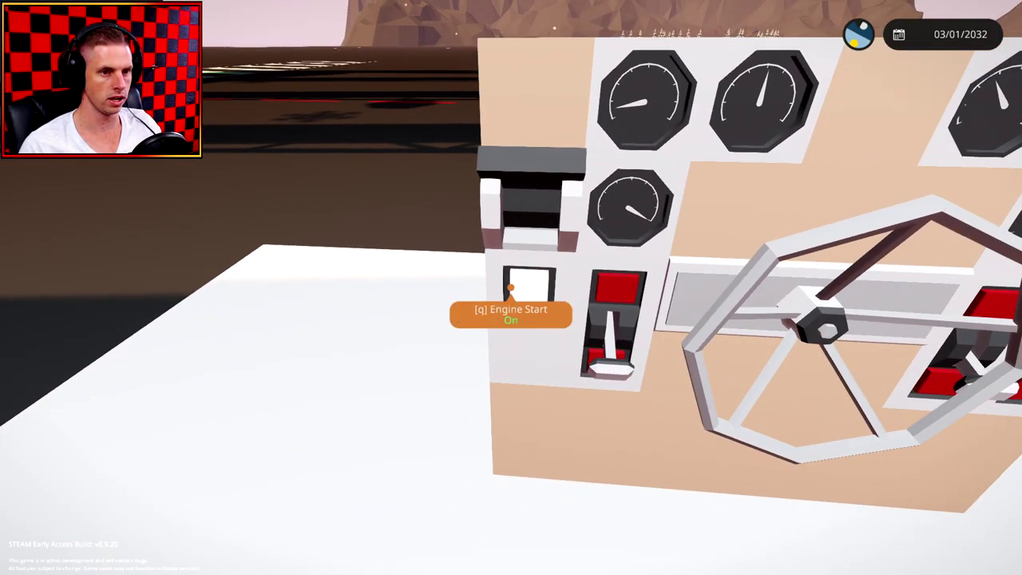
Read the Fuel Level, Engine Temp and Engine RPS gauges on the console
key(d)
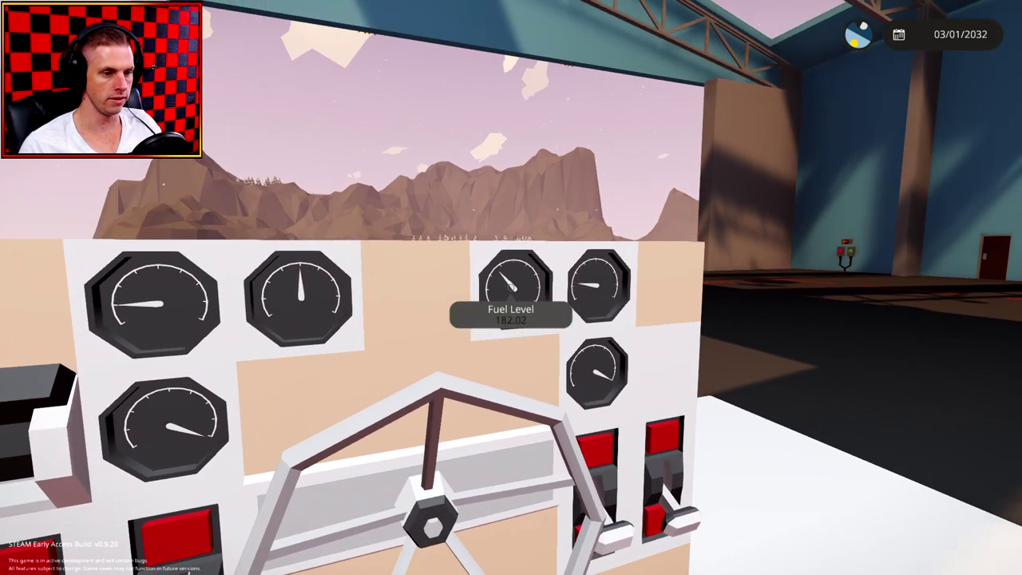
key(d)
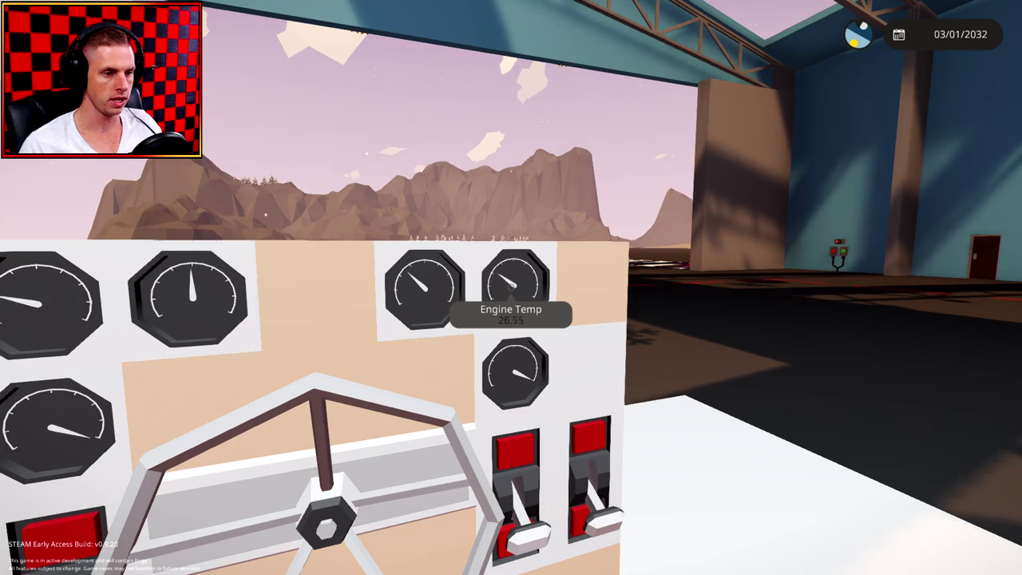
key(a)
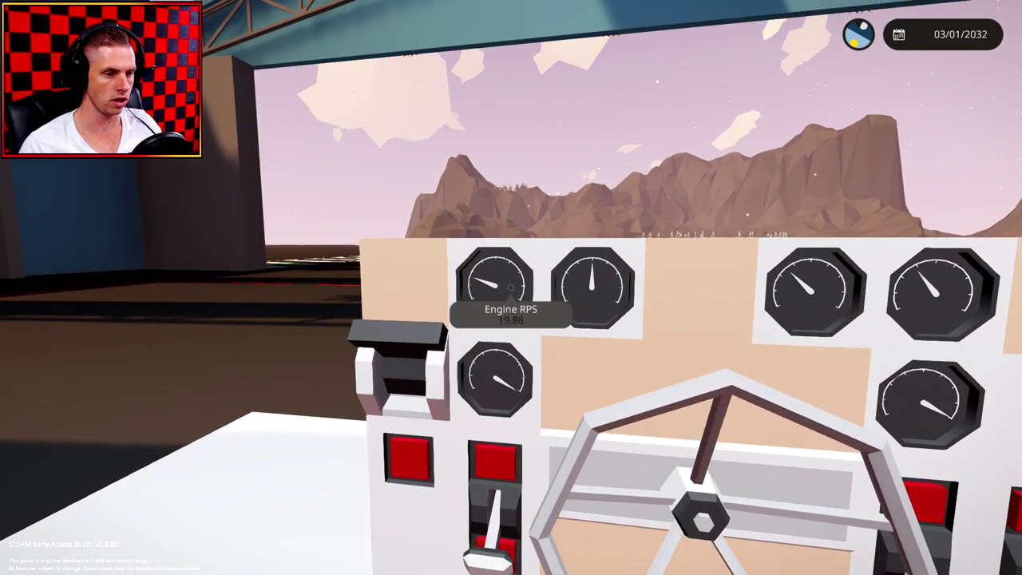
Raise the Clutch lever to engage the generator and check the Gen Charge gauge
key(d)
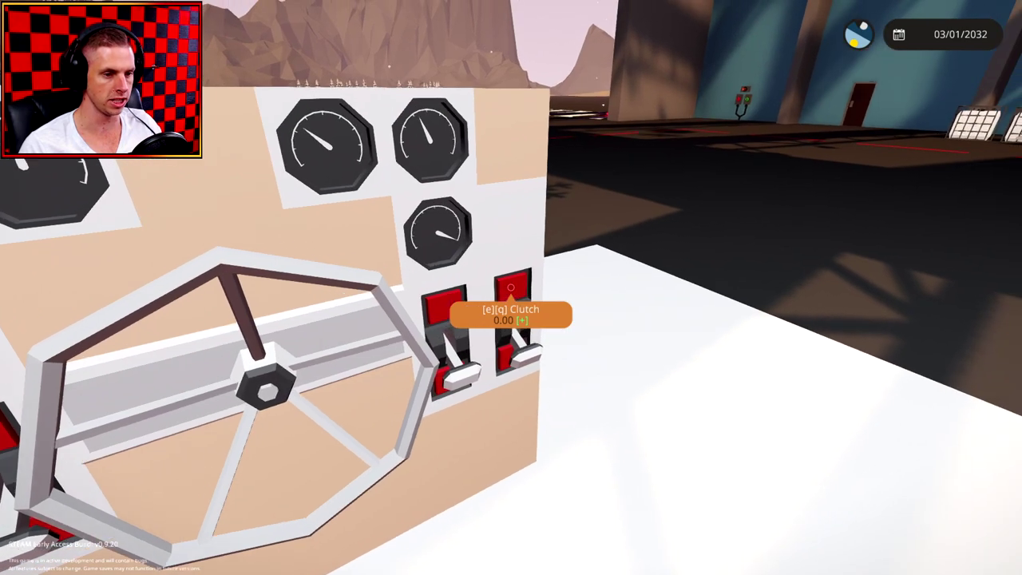
key(q)
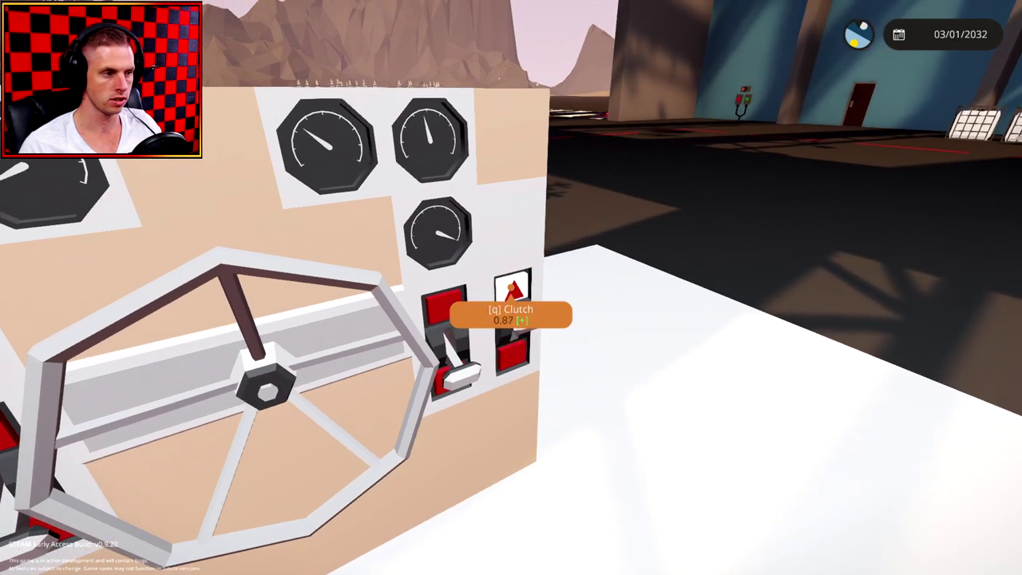
key(w)
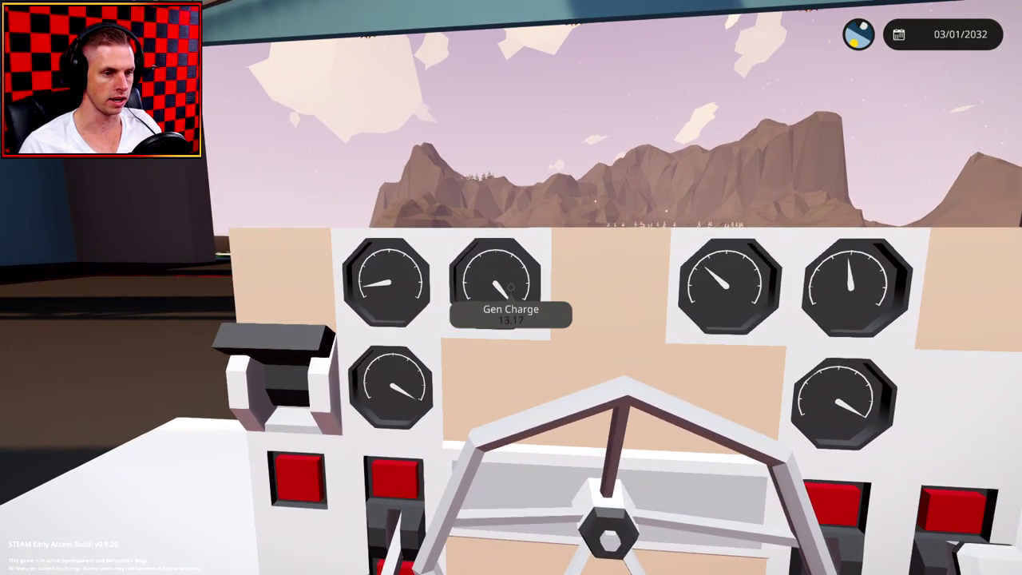
Set the Engine Throttle to 0.38 and the Electric Throttle to 1.00 on the control console
key(q)
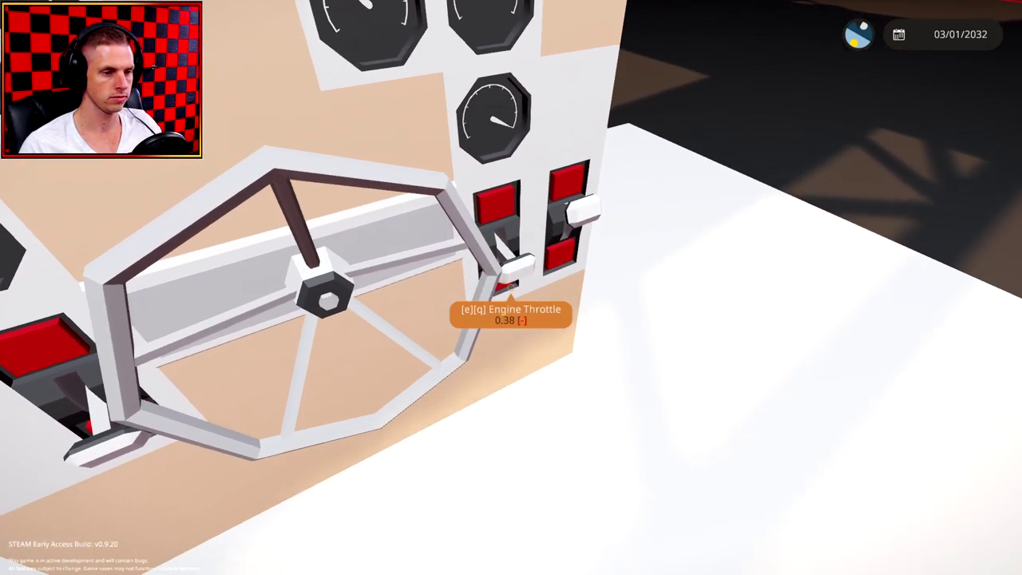
key(s)
key(w)
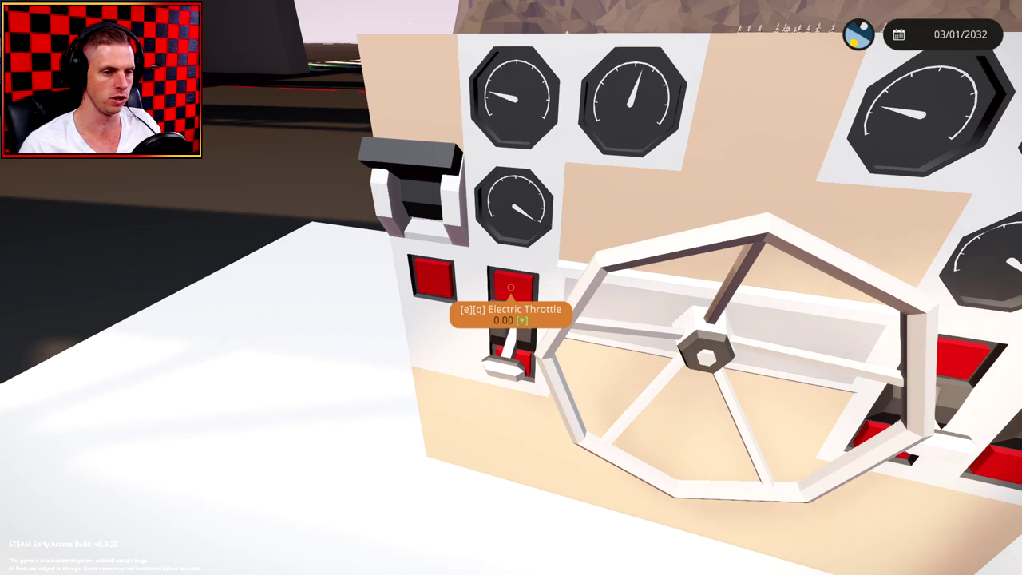
key(q)
key(q)
key(q)
key(q)
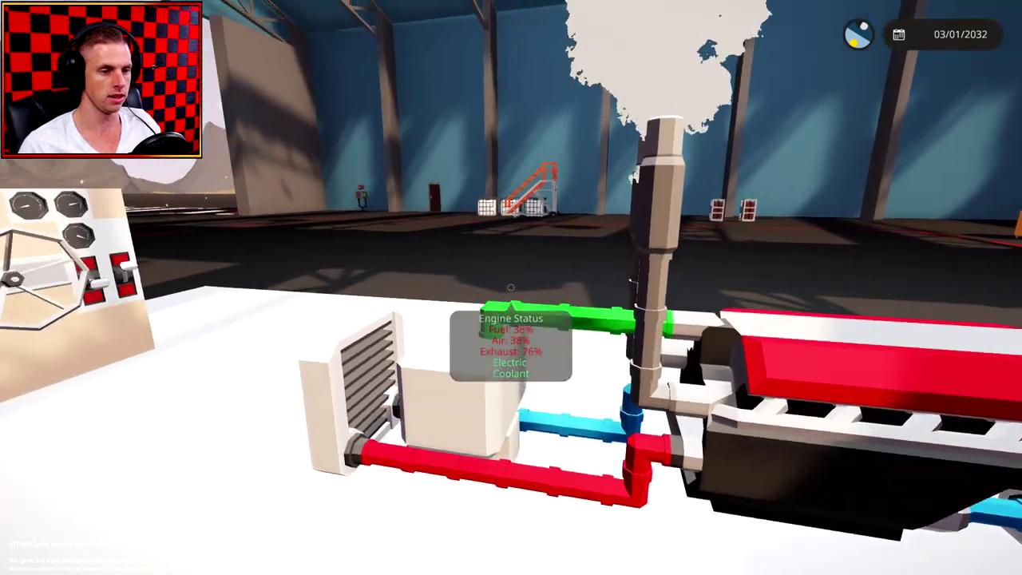
Raise the Engine Throttle to about 0.45 and step back from the console to view the diesel engine
key(w)
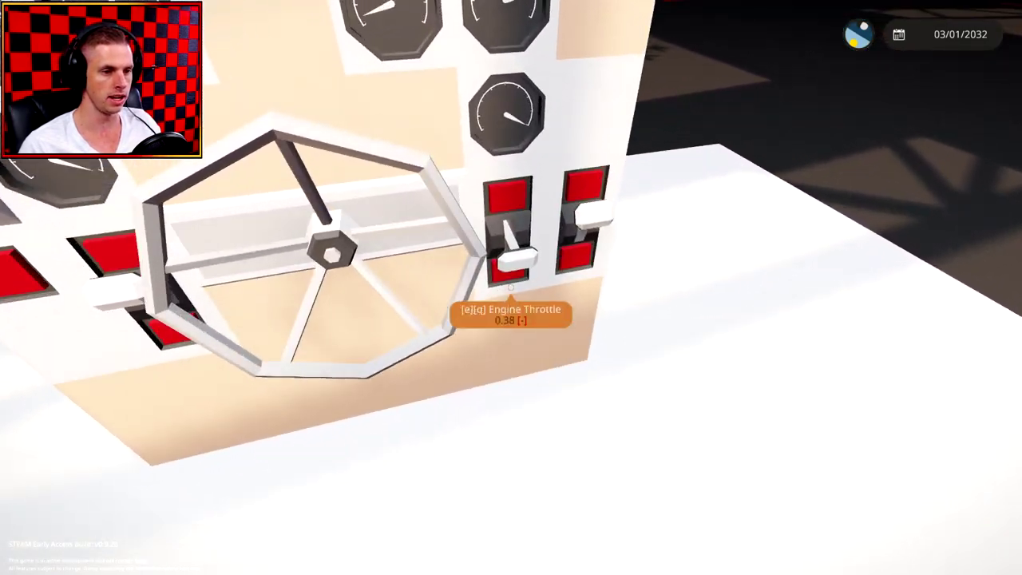
key(q)
key(s)
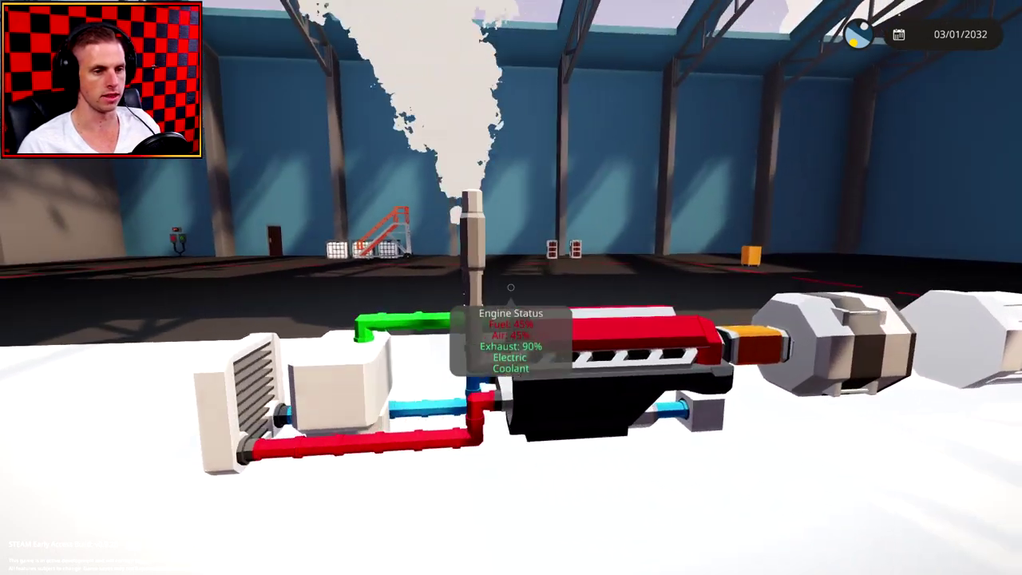
Walk along the running drivetrain and examine the diesel engine, clutch, generator, electric motor, propeller and battery
key(w)
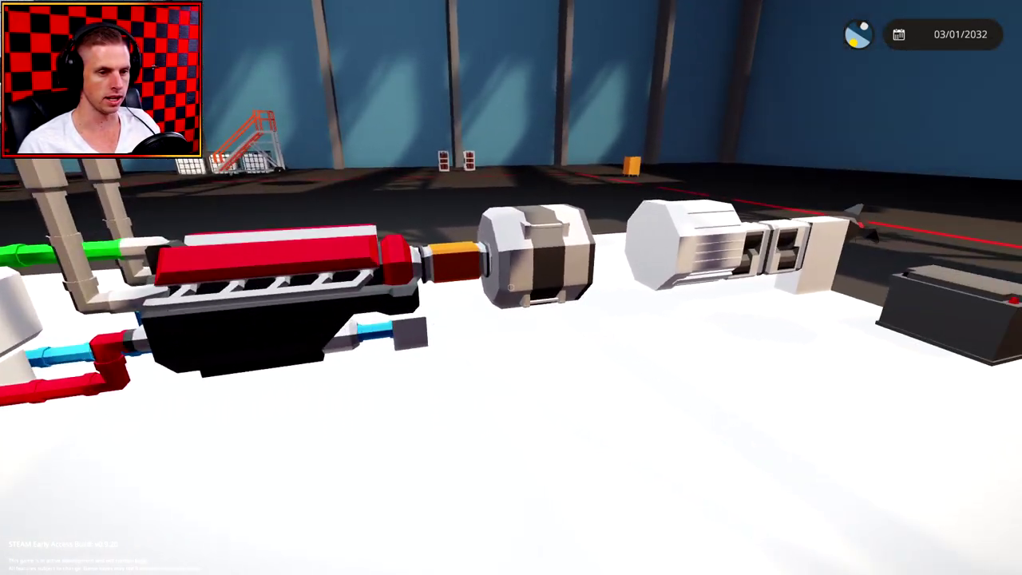
key(d)
key(a)
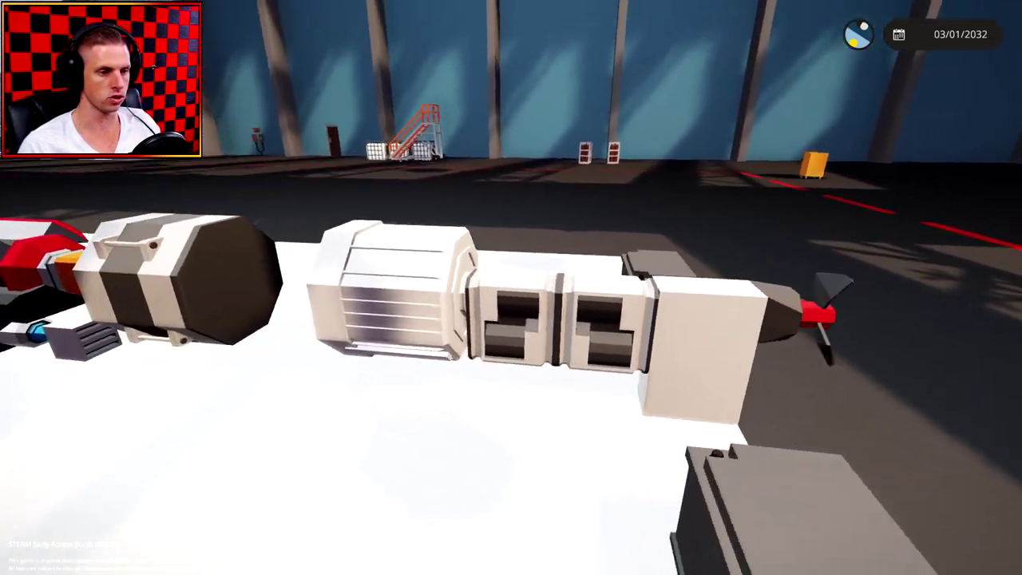
key(s)
key(w)
key(a)
key(s)
key(d)
key(s)
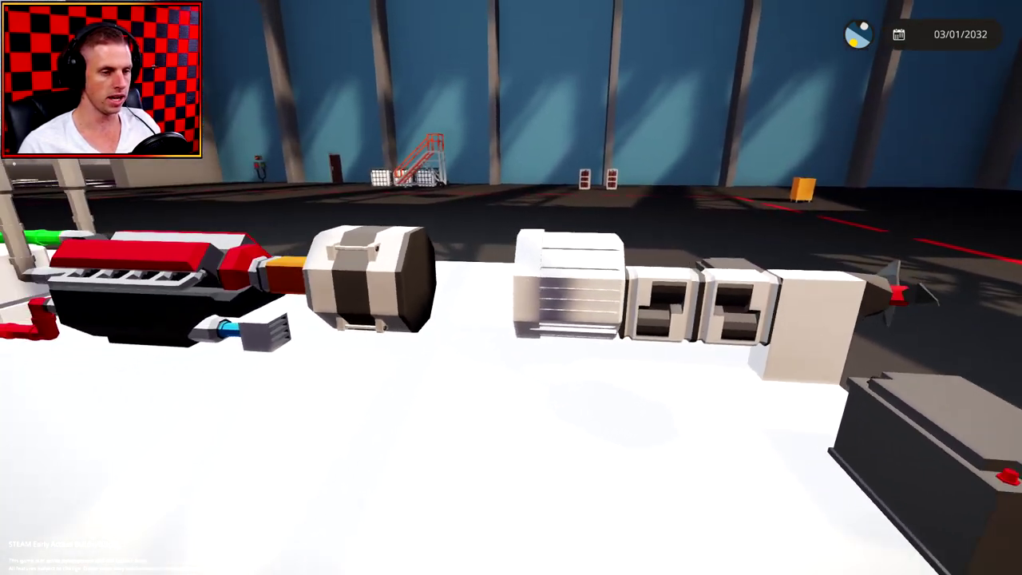
key(a)
key(s)
key(w)
key(a)
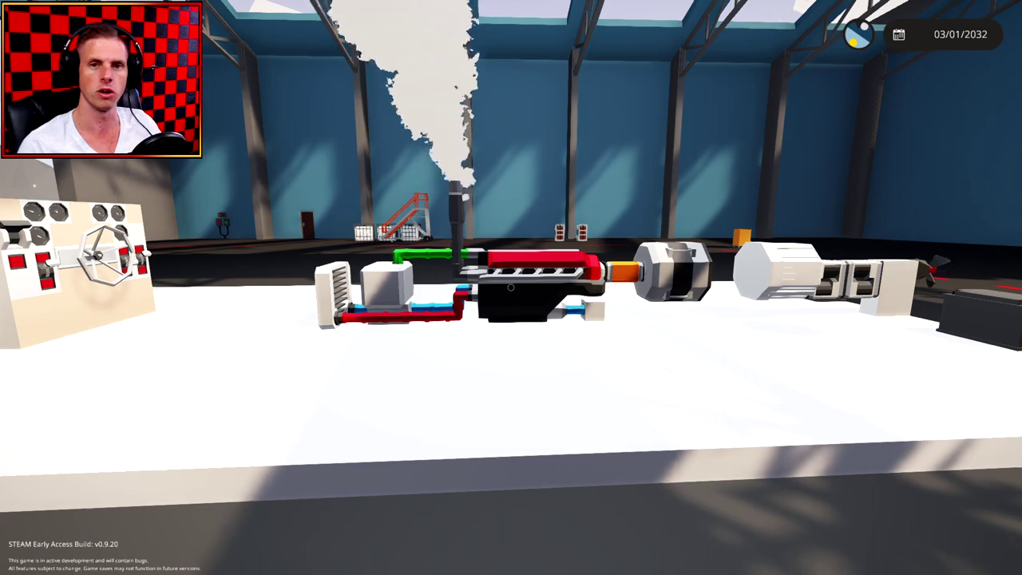
Climb back onto the platform and check the diesel engine's Engine Status and the console's Electric Throttle
key(w)
key(space)
key(w)
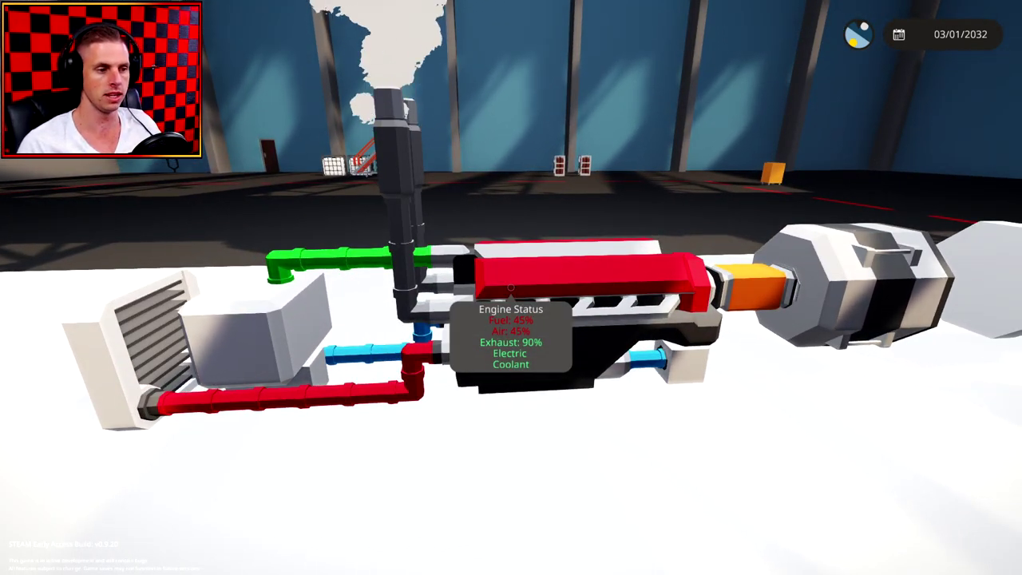
key(s)
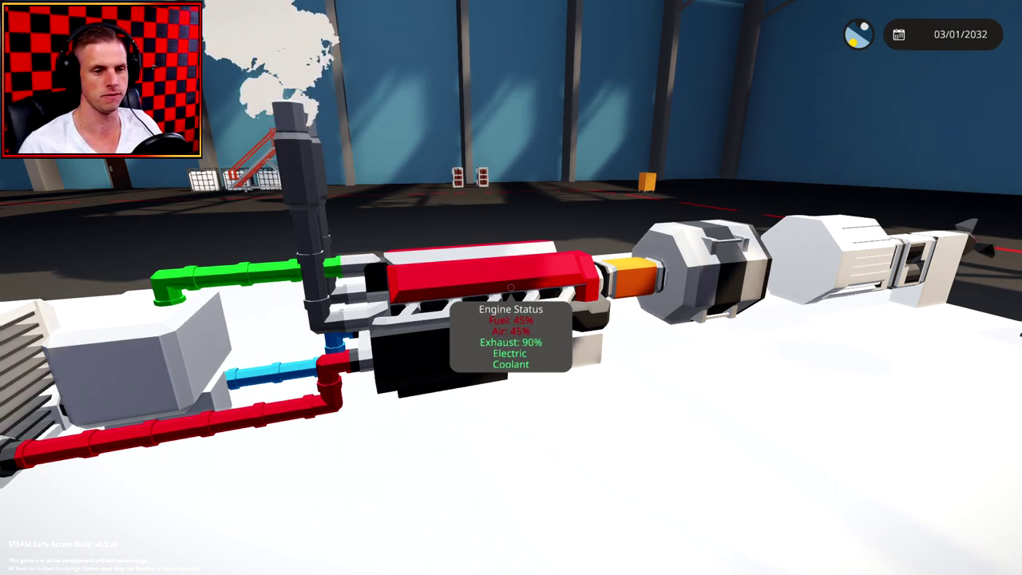
key(w)
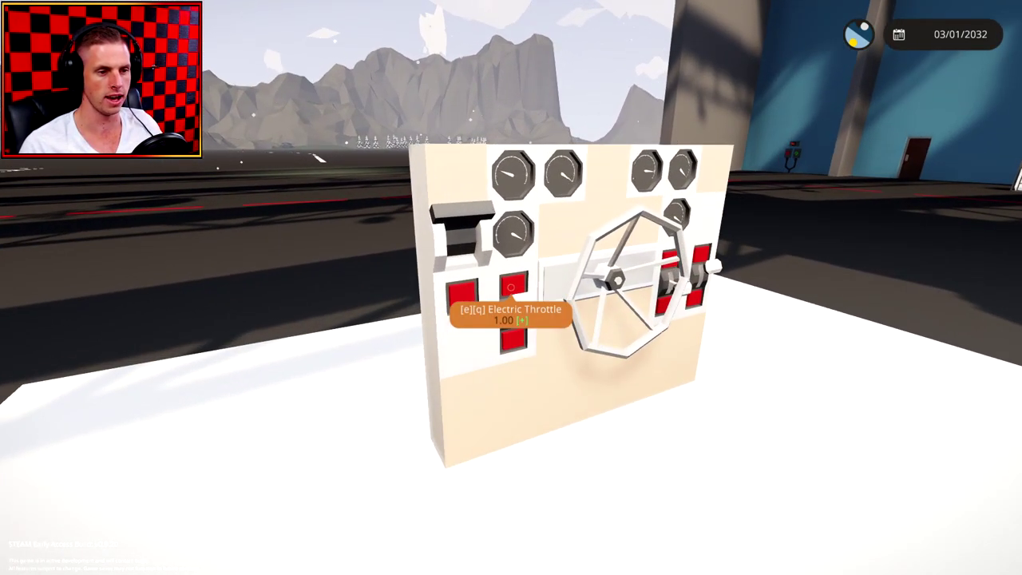
key(w)
key(s)
key(d)
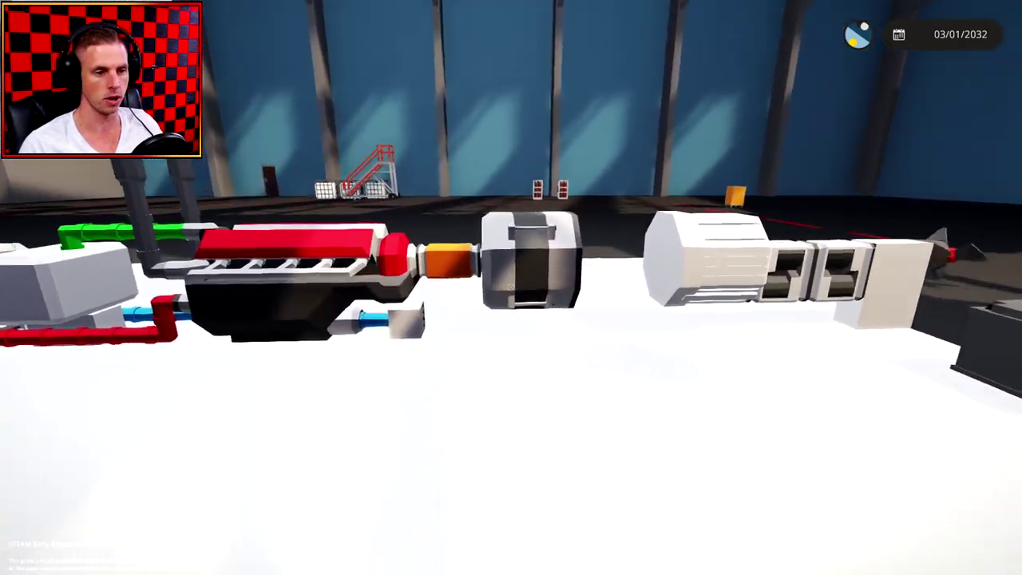
Examine the generator, the gap between it and the electric motor, and the shaft line to the propeller
key(space)
key(w)
key(d)
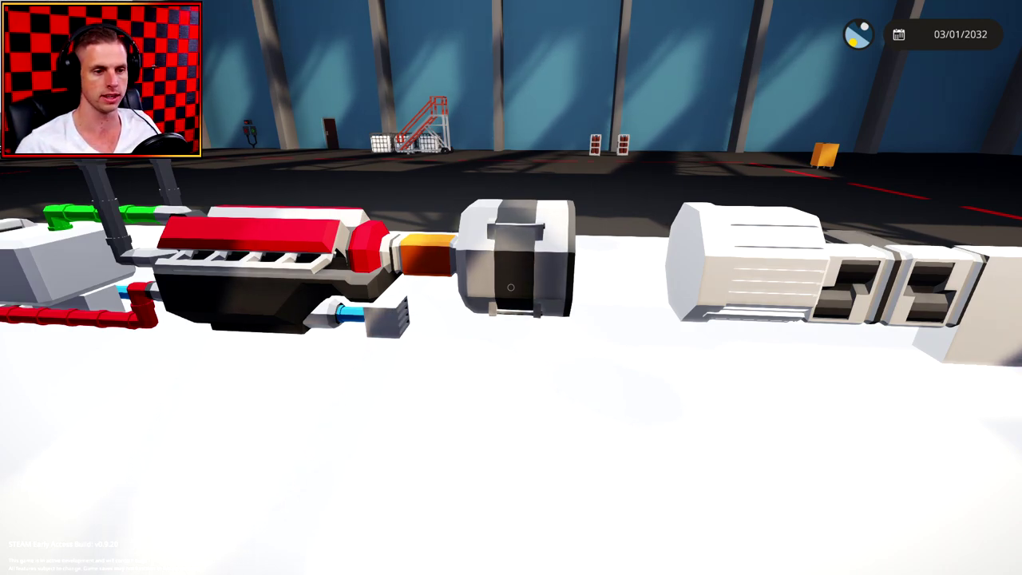
key(d)
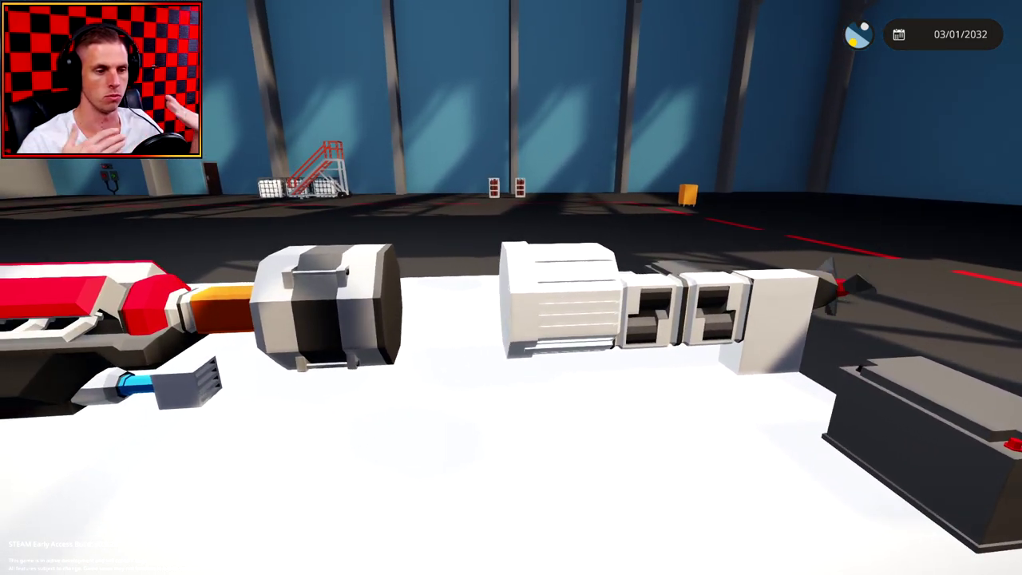
key(a)
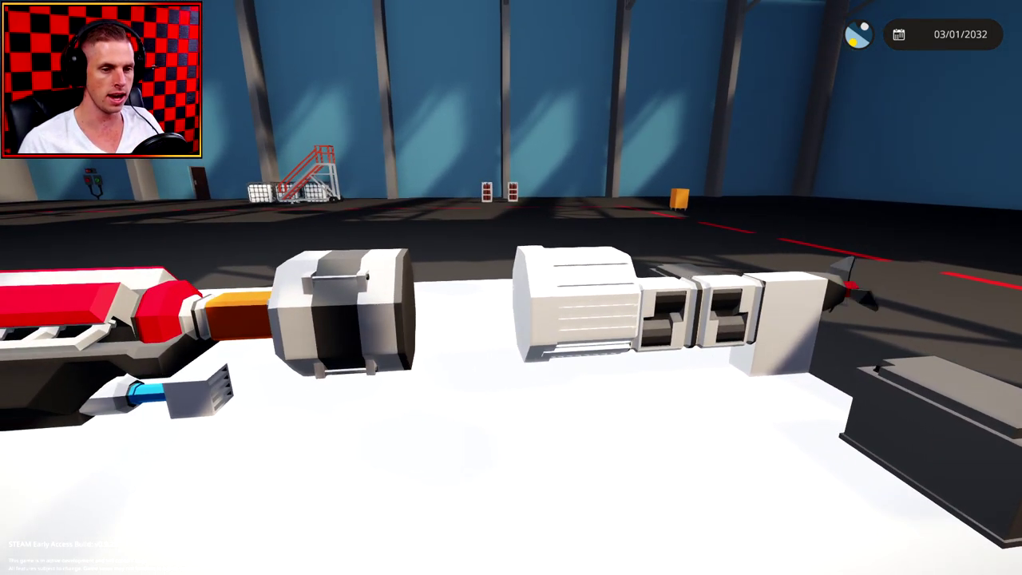